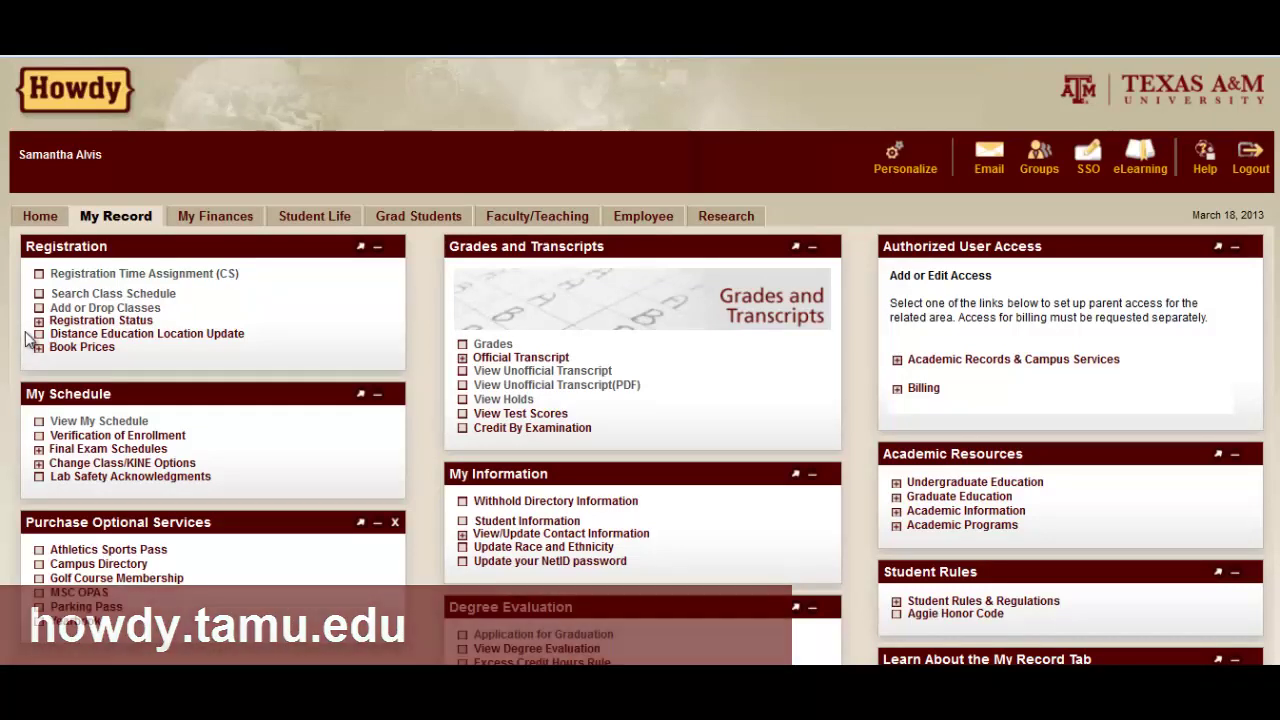
# Submit Summer 2013 - College Station as the class schedule term
pyautogui.click(86, 299)
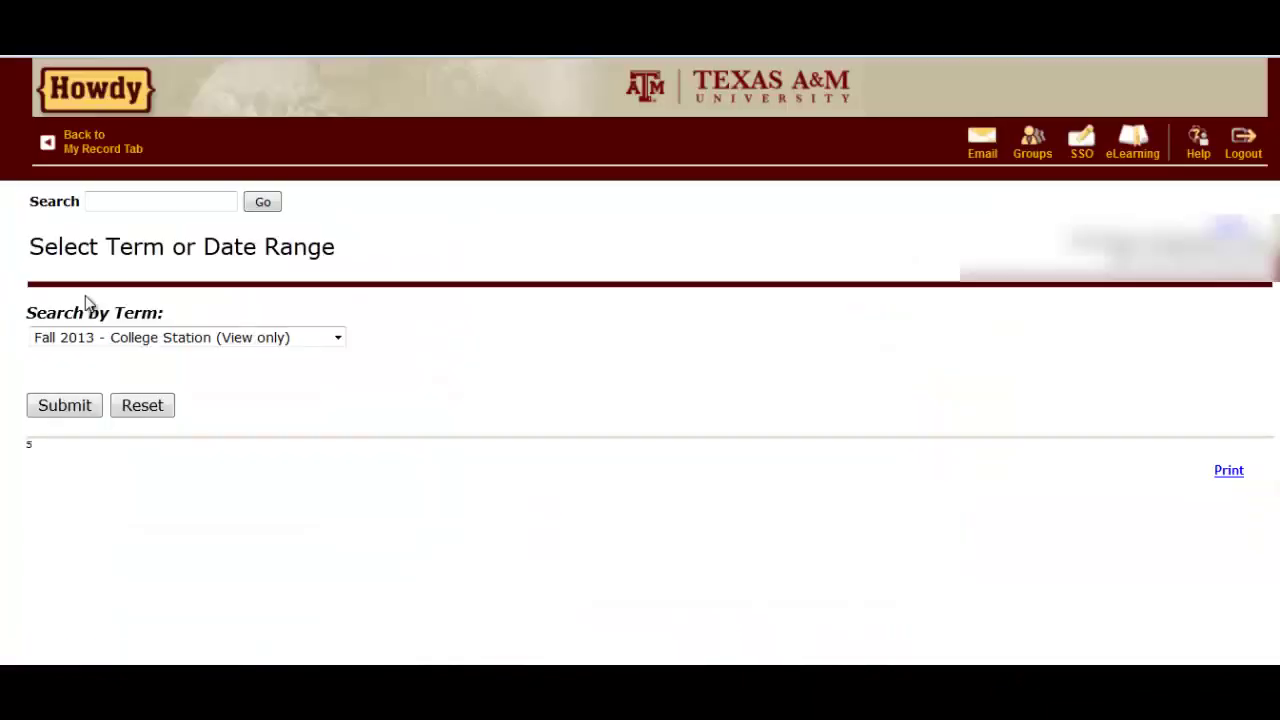
pyautogui.click(113, 340)
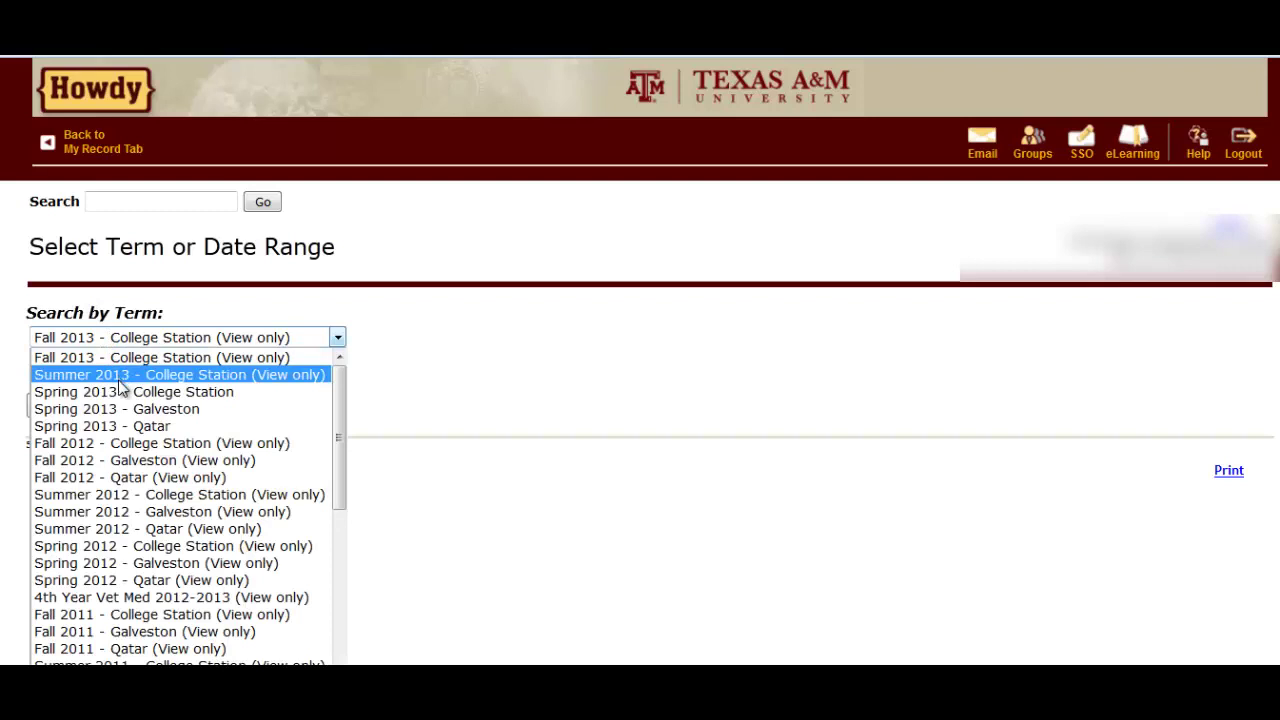
pyautogui.click(119, 376)
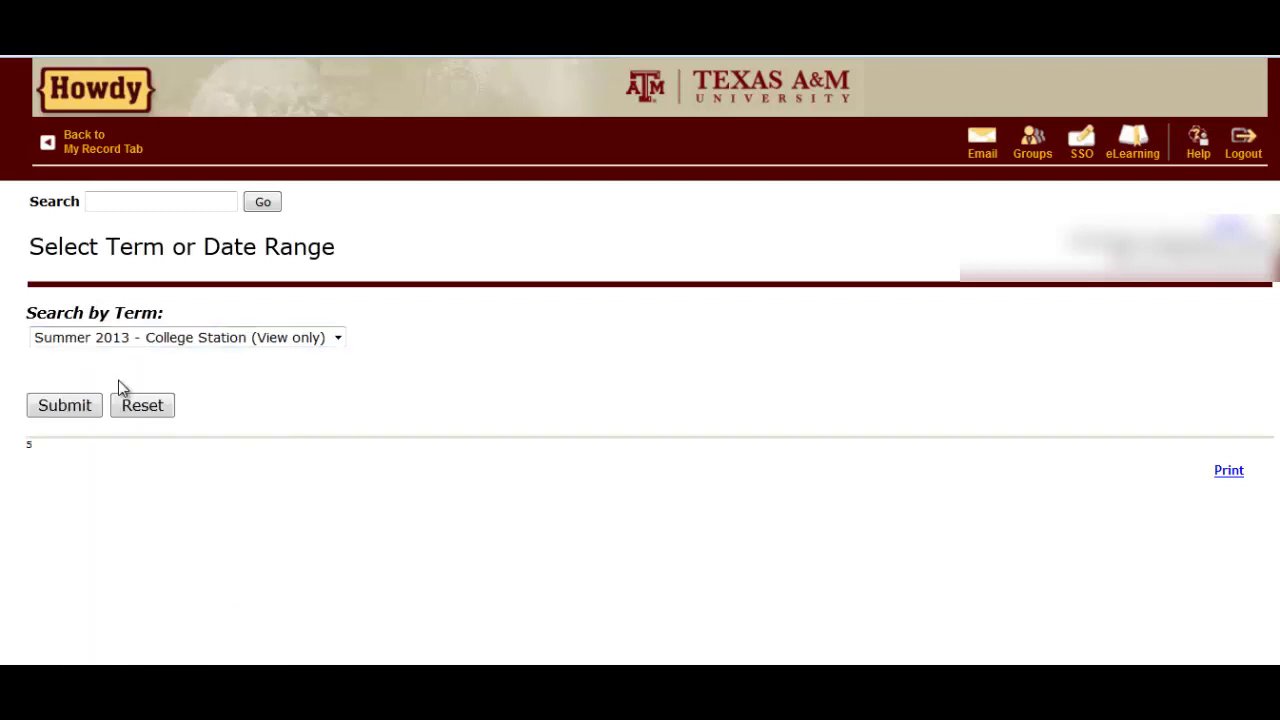
pyautogui.click(64, 408)
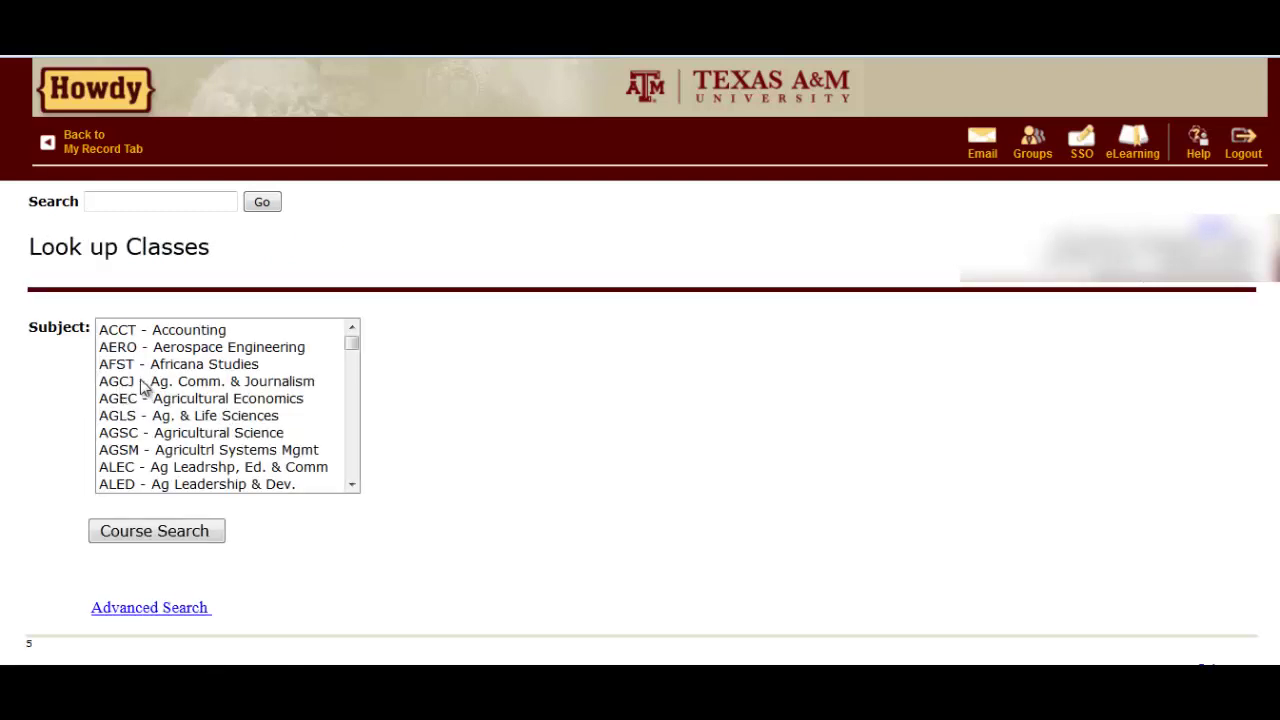
# In Advanced Search, select every subject from ACCT - Accounting through ZOOL - Zoology
pyautogui.click(156, 608)
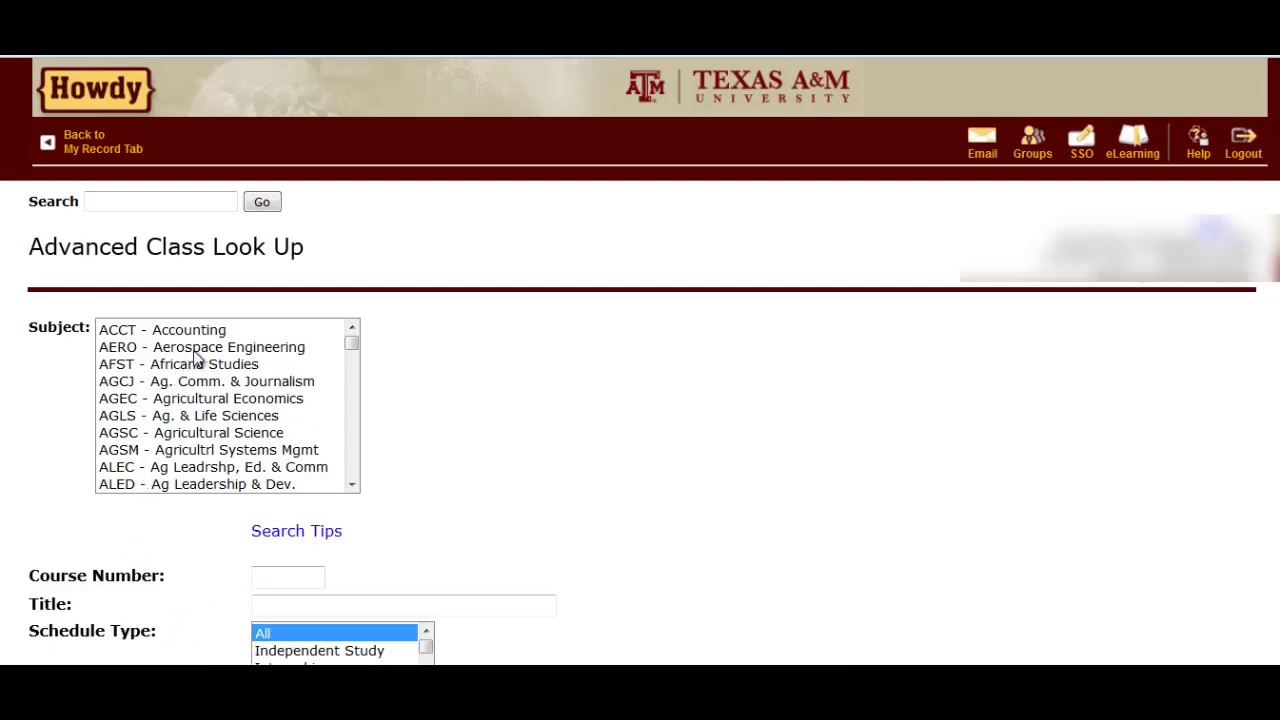
pyautogui.scroll(-1, 193, 362)
pyautogui.scroll(1, 190, 363)
pyautogui.click(233, 337)
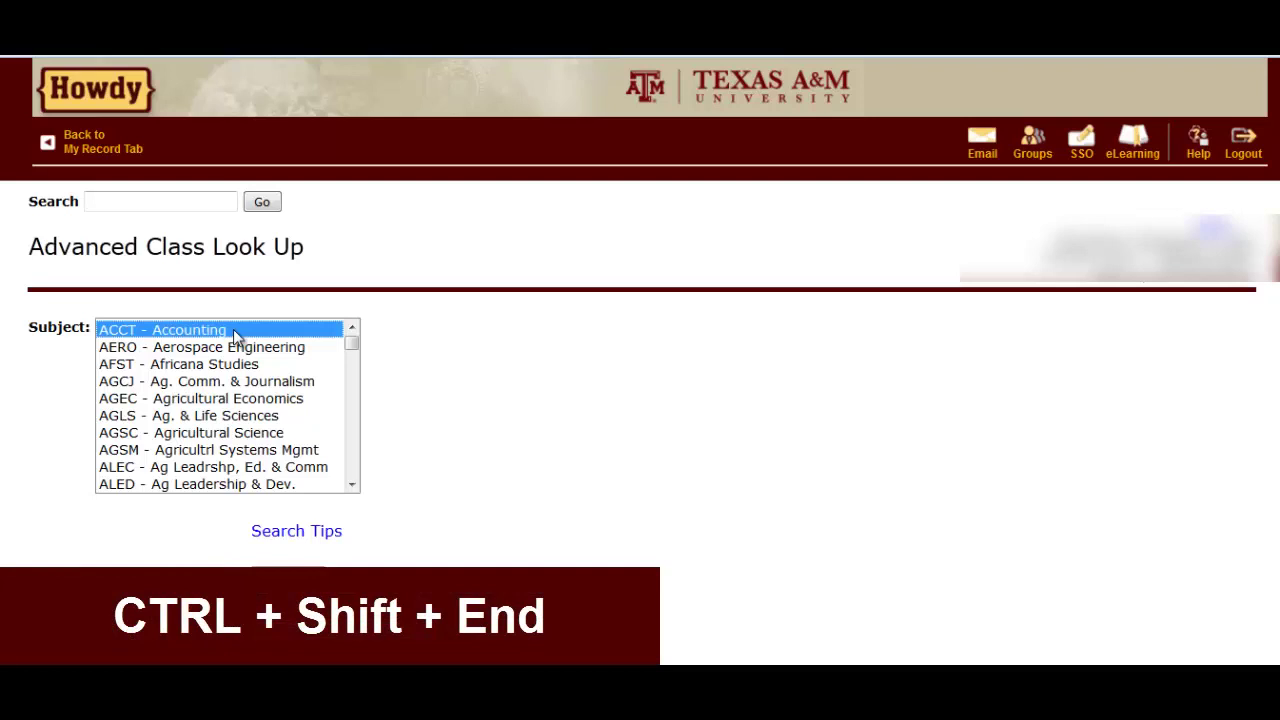
pyautogui.hotkey('ctrl', 'shift', 'End')
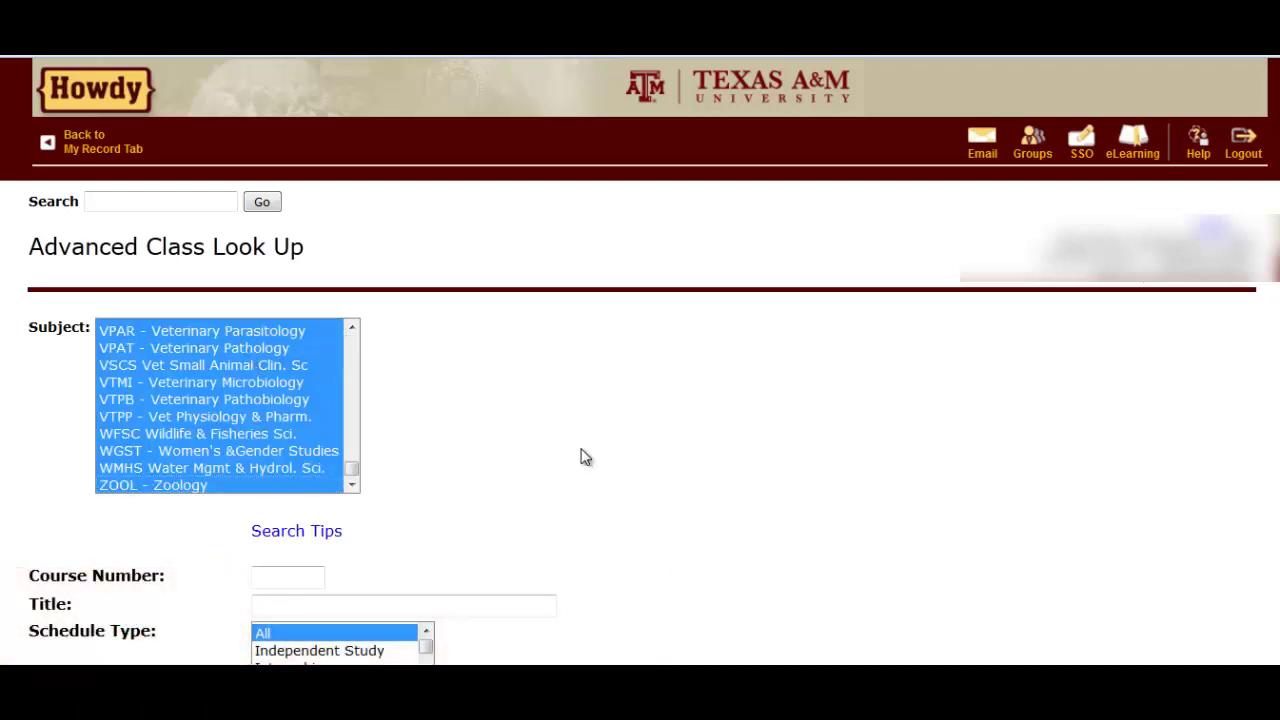
pyautogui.scroll(-3, 586, 457)
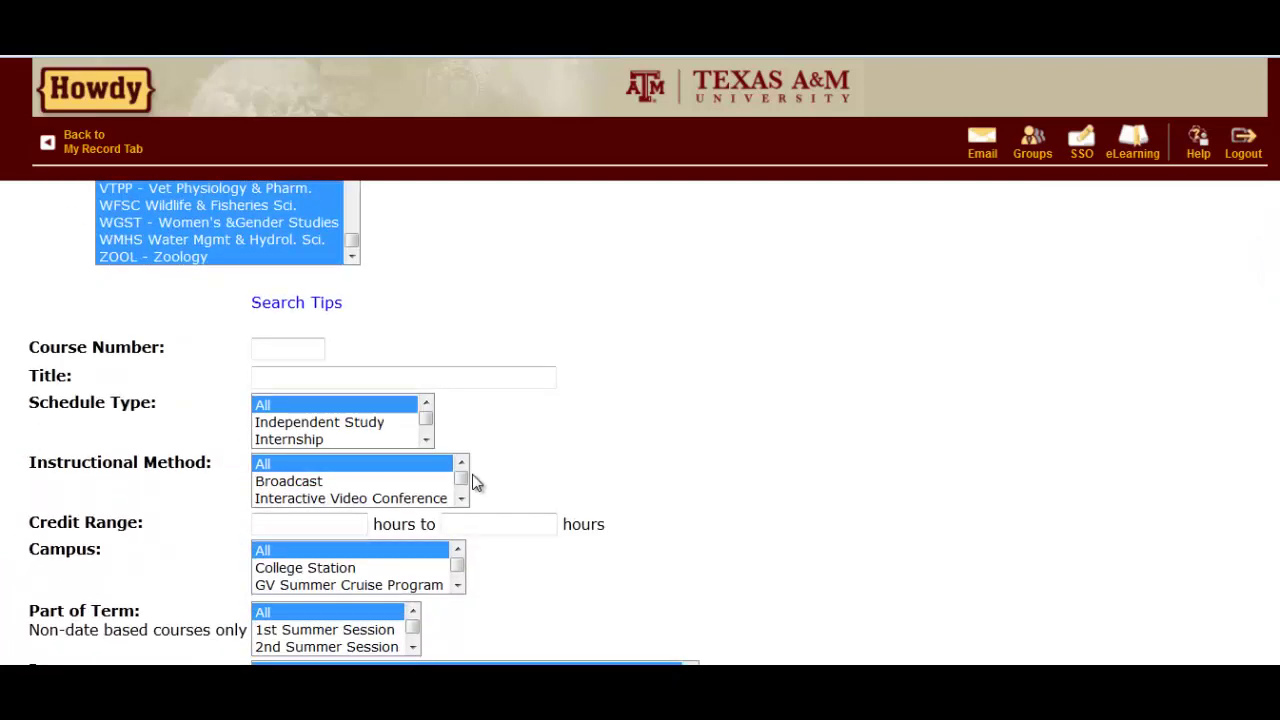
# Limit to the College Station campus and May Intersession part of term, then run the section search
pyautogui.click(462, 499)
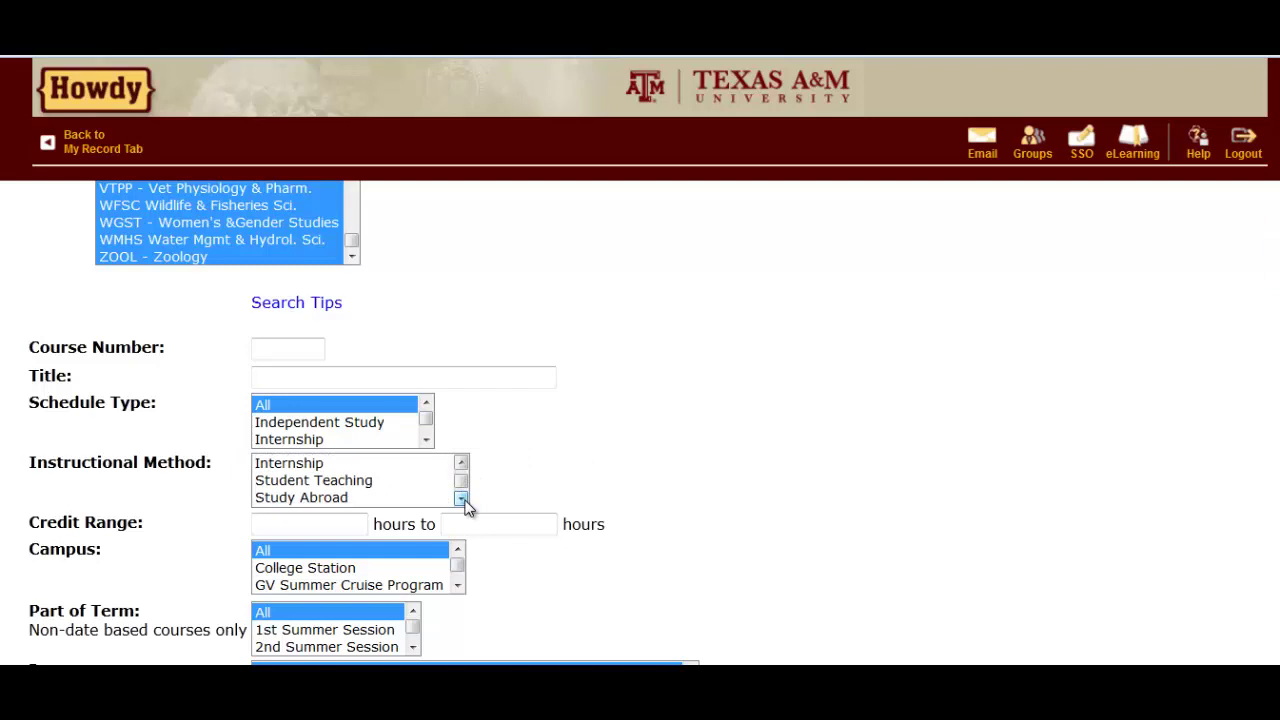
pyautogui.click(462, 499)
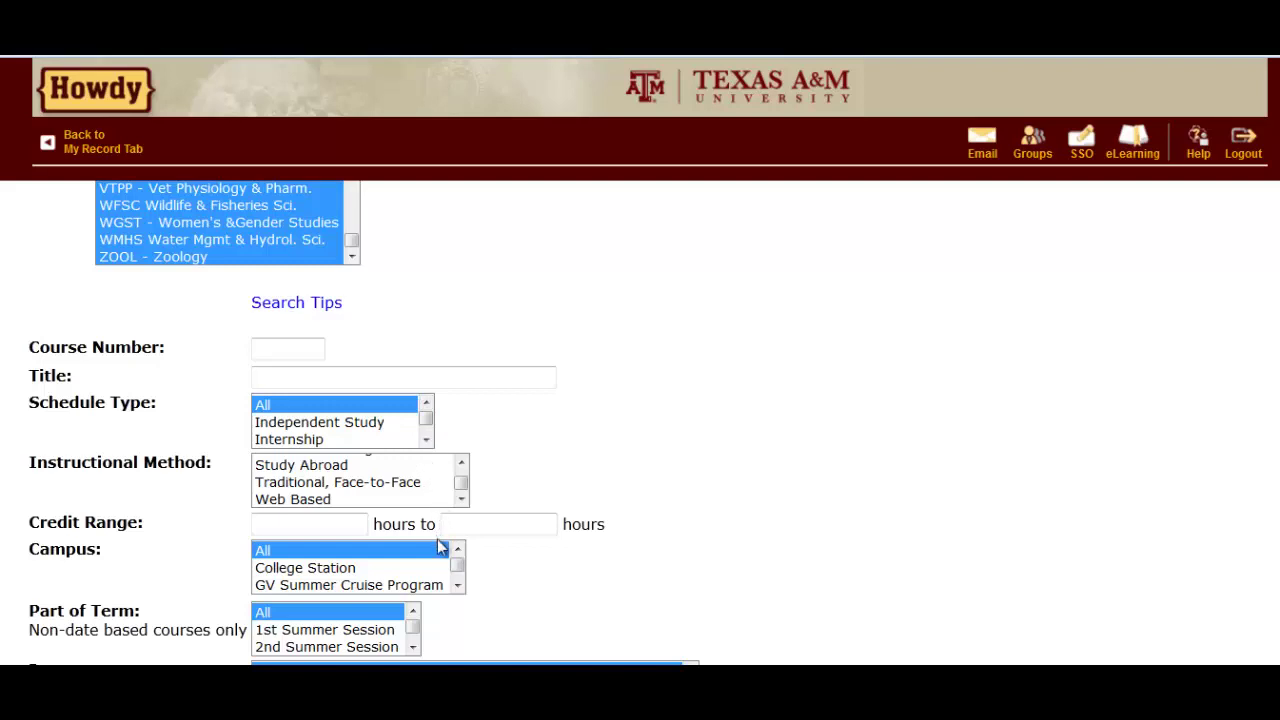
pyautogui.click(440, 567)
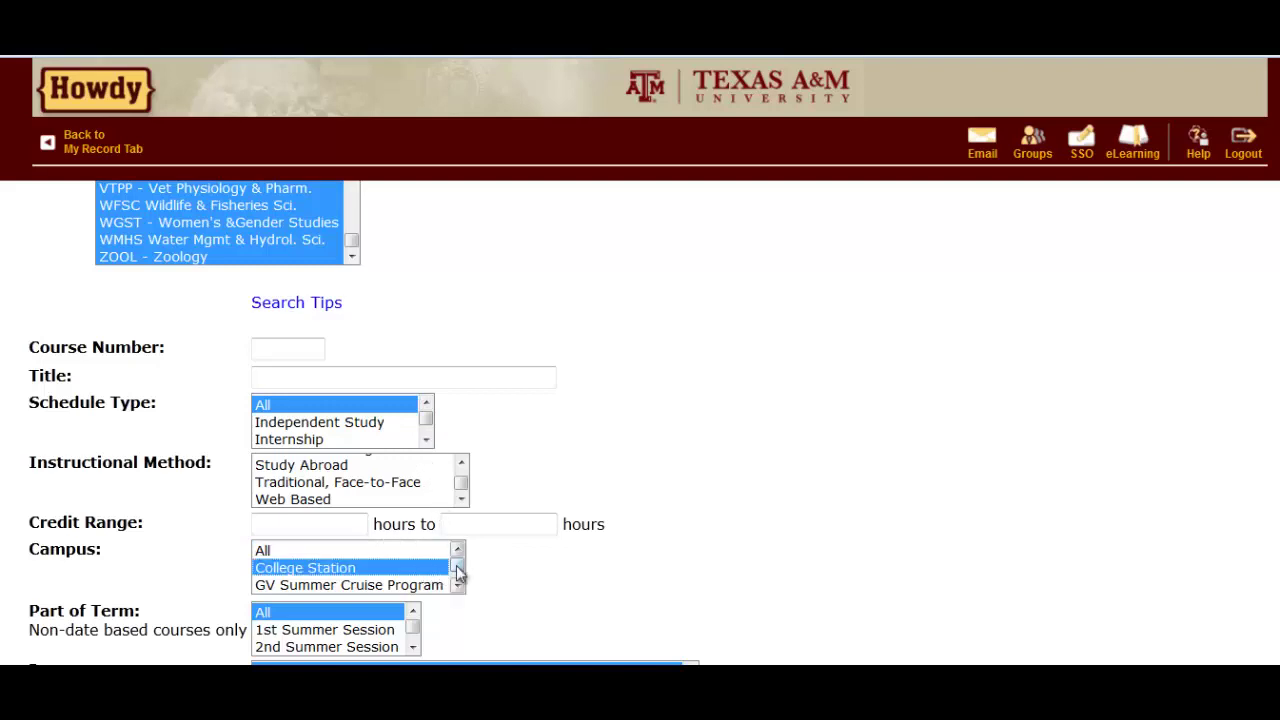
pyautogui.click(413, 631)
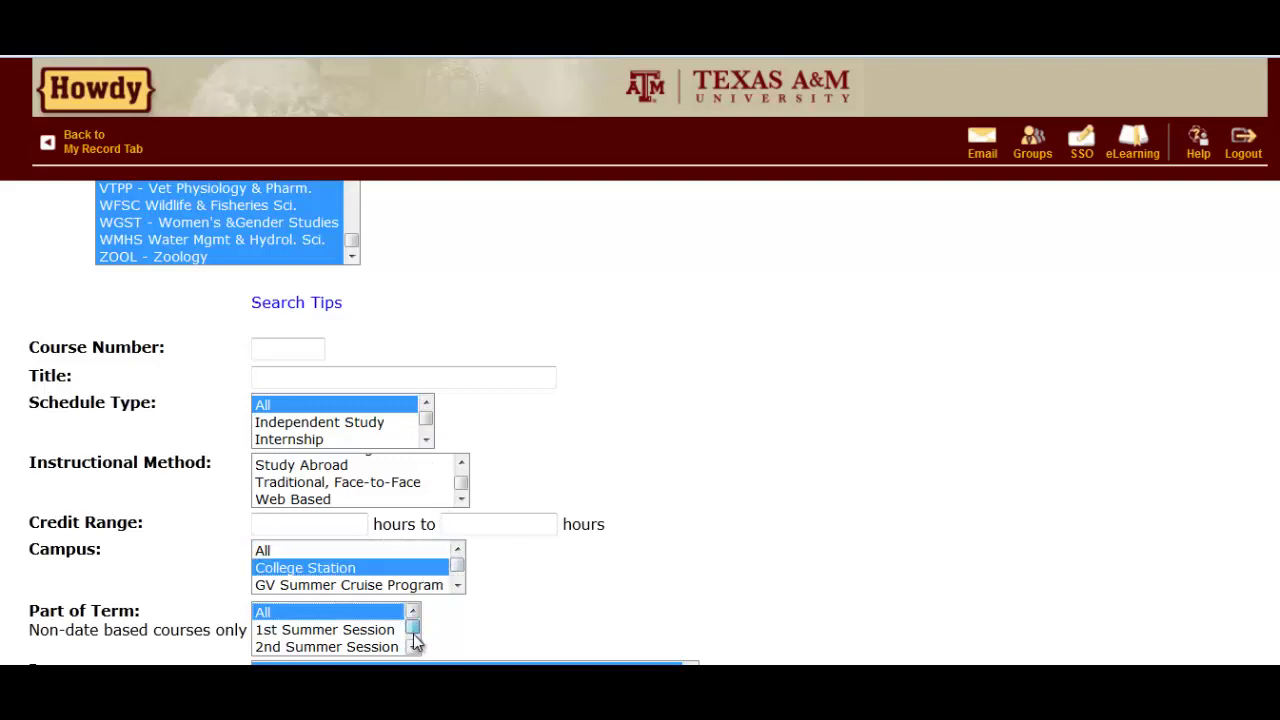
pyautogui.moveTo(413, 632); pyautogui.dragTo(411, 646)
pyautogui.click(313, 650)
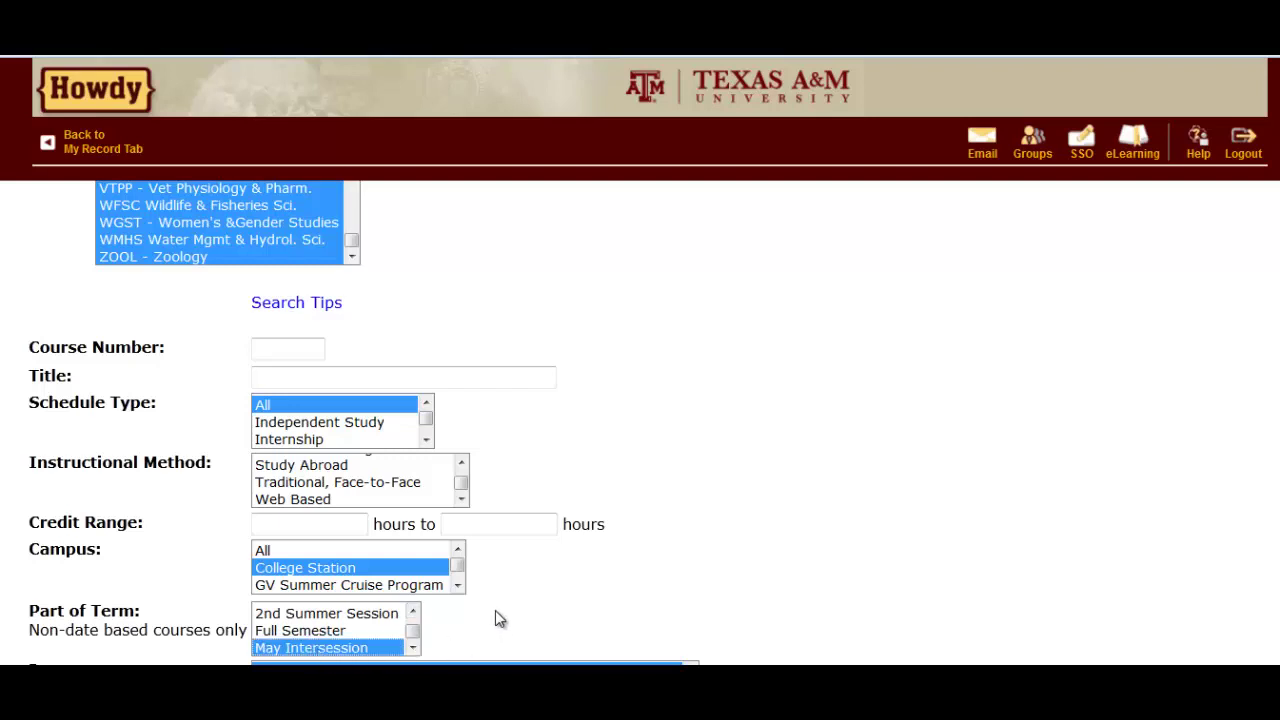
pyautogui.scroll(-5, 495, 610)
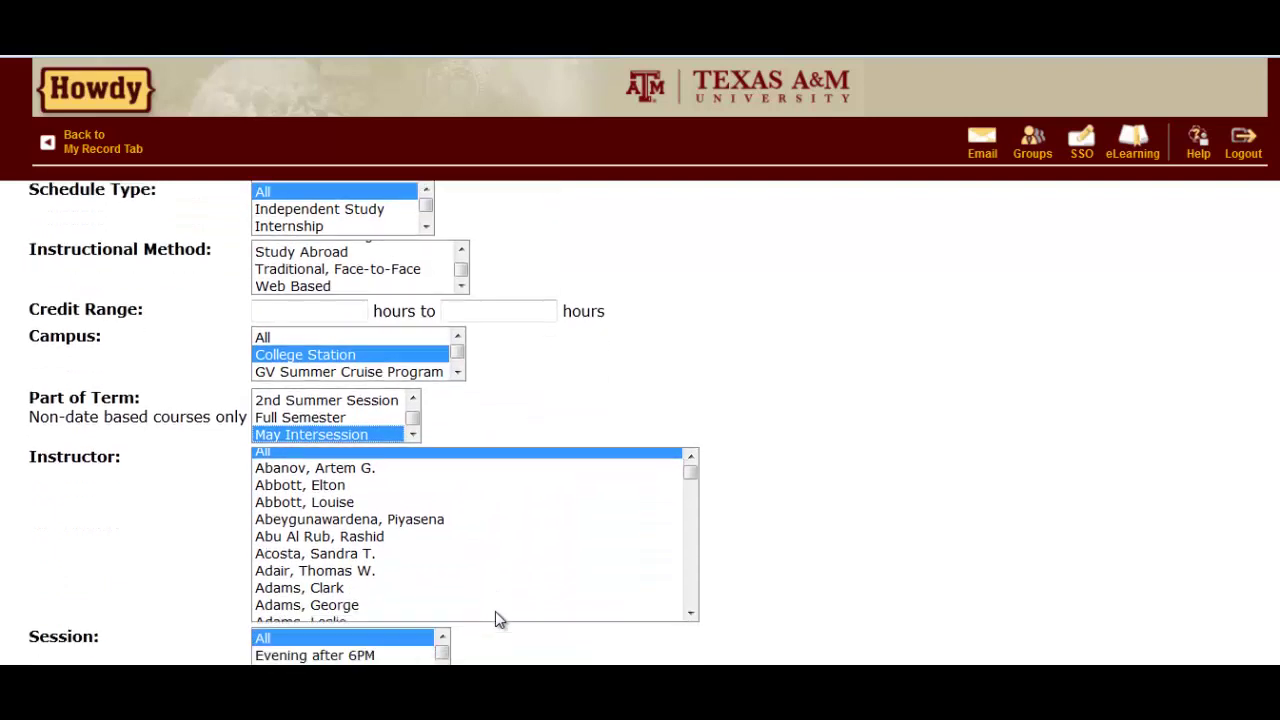
pyautogui.scroll(-5, 495, 610)
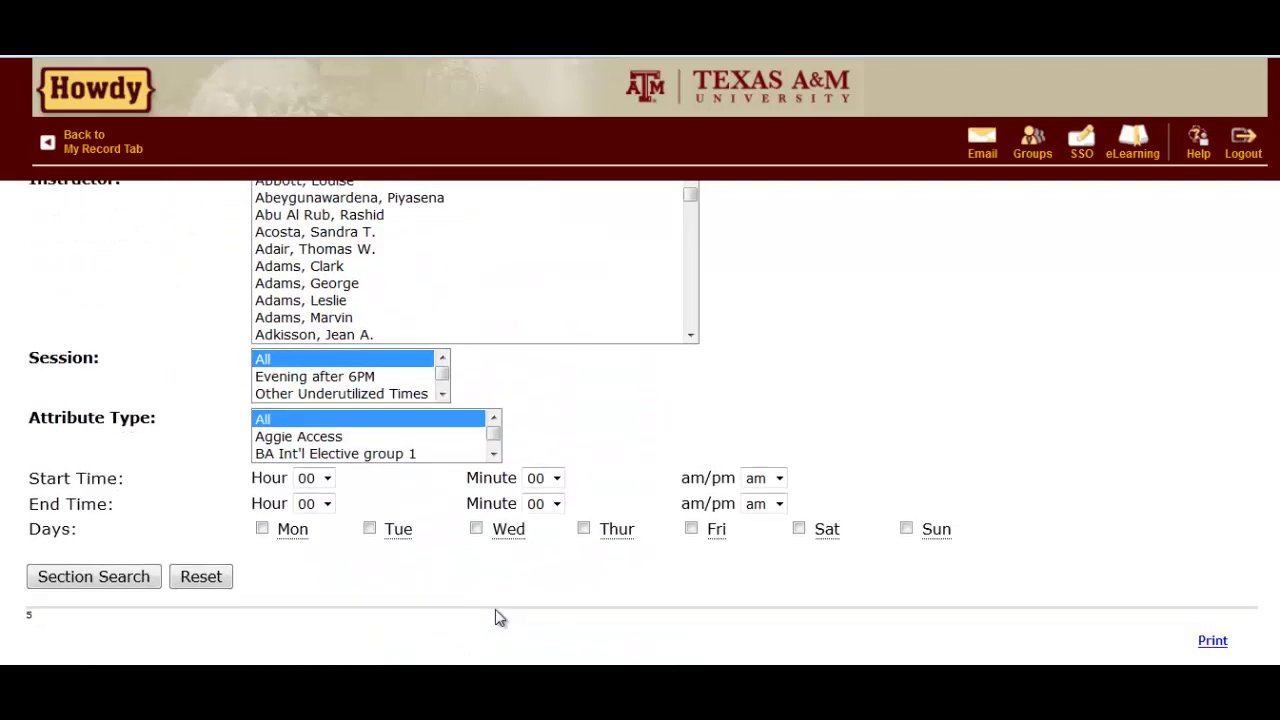
pyautogui.click(57, 584)
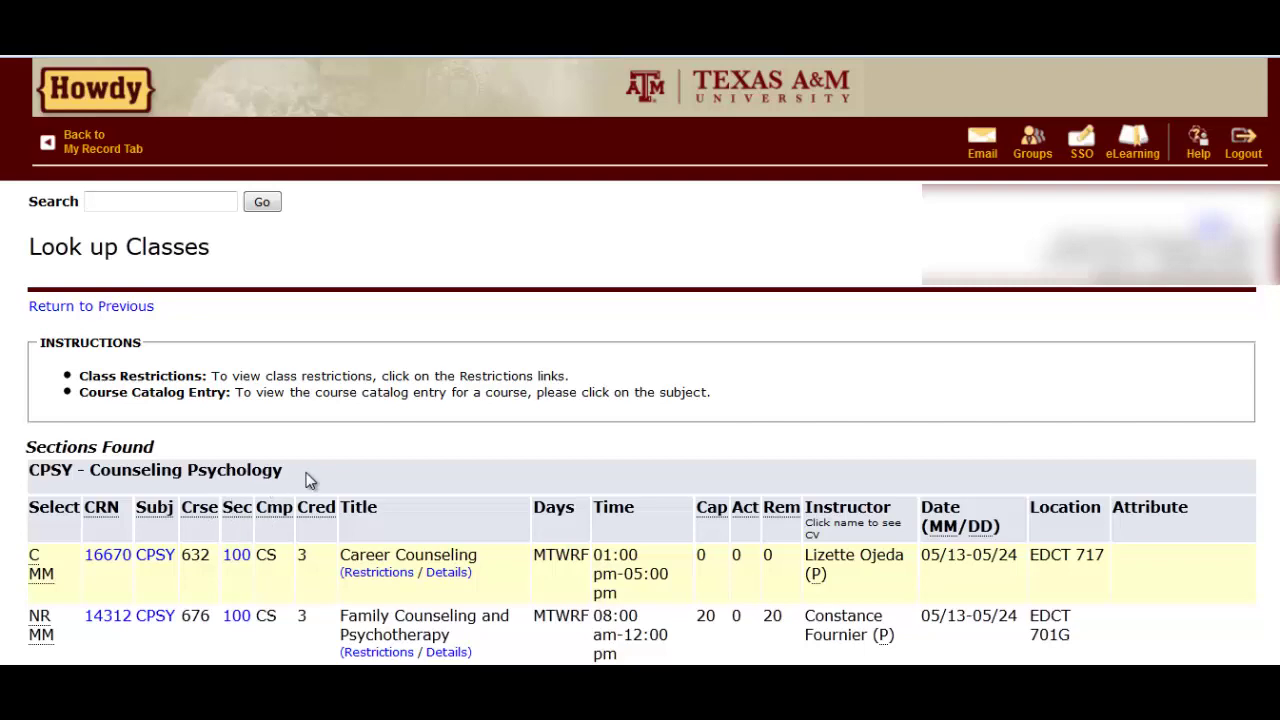
# Scroll through the found CPSY, CVEN and KINE sections and return to the top
pyautogui.scroll(-2, 308, 480)
pyautogui.scroll(-3, 308, 480)
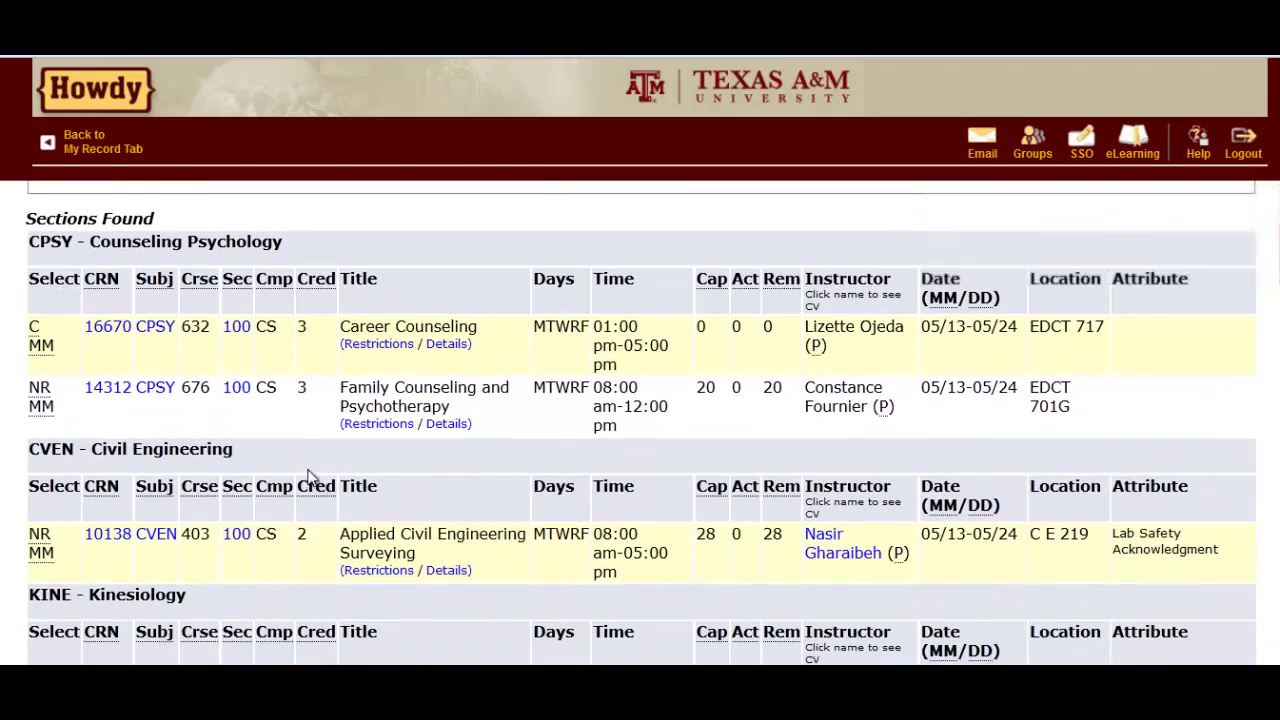
pyautogui.scroll(-6, 308, 480)
pyautogui.scroll(10, 362, 330)
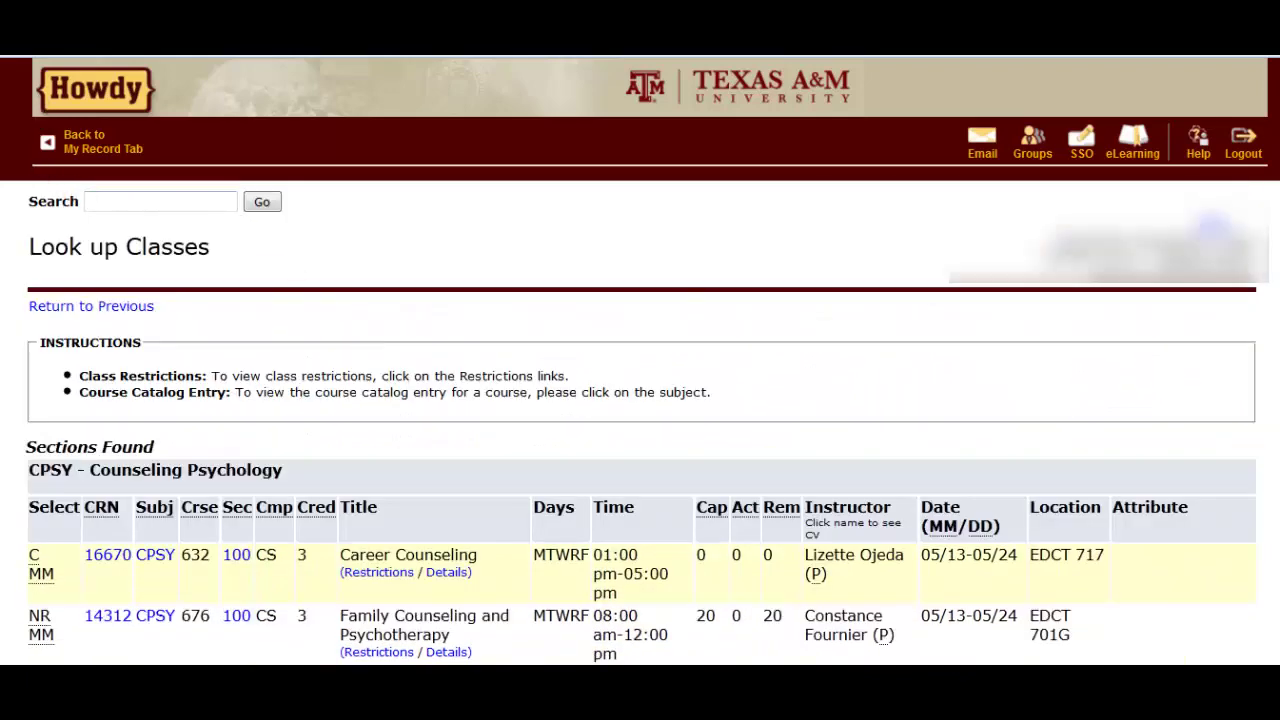
# Go back to the search form and set Part of Term to All
pyautogui.click(22, 45)
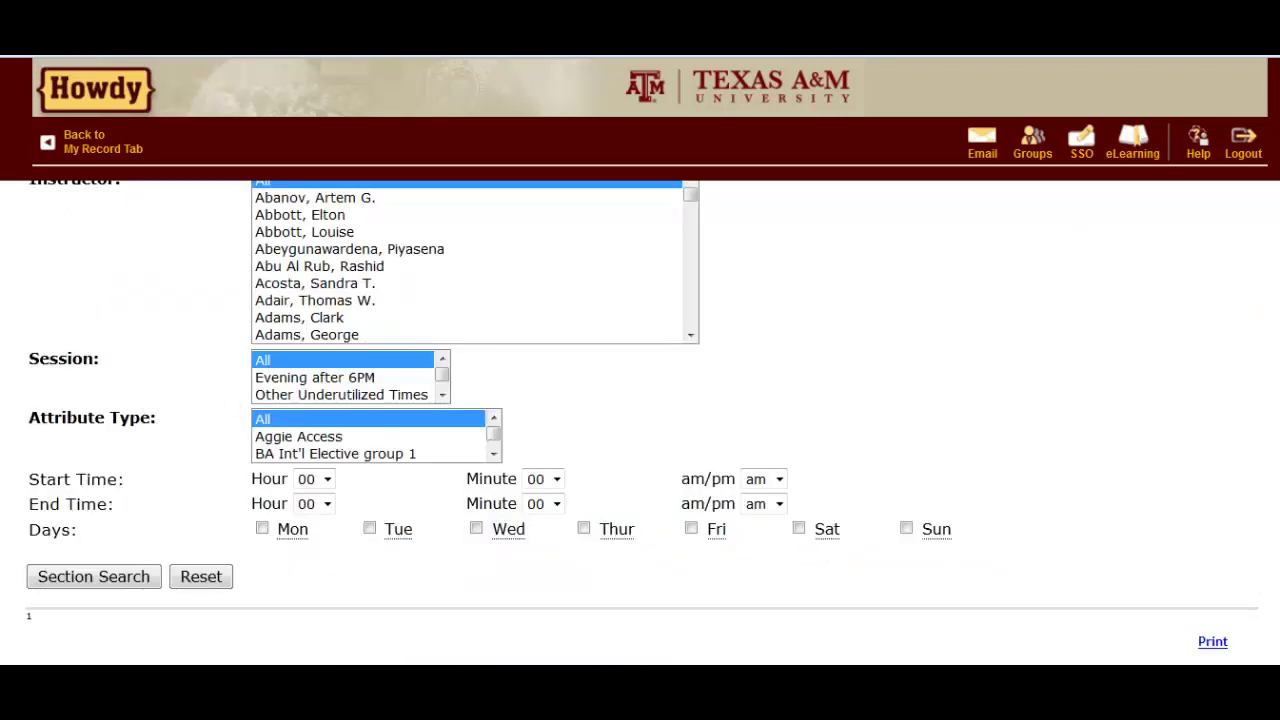
pyautogui.scroll(10, 790, 355)
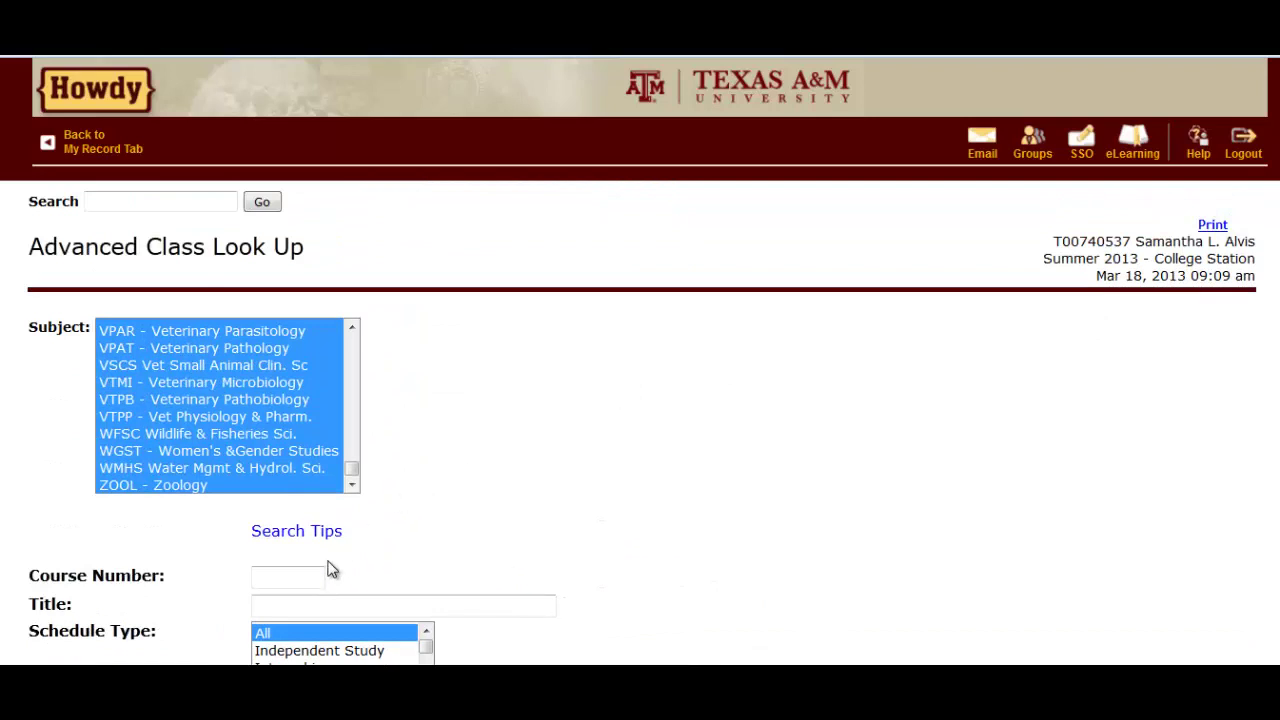
pyautogui.scroll(-3, 333, 570)
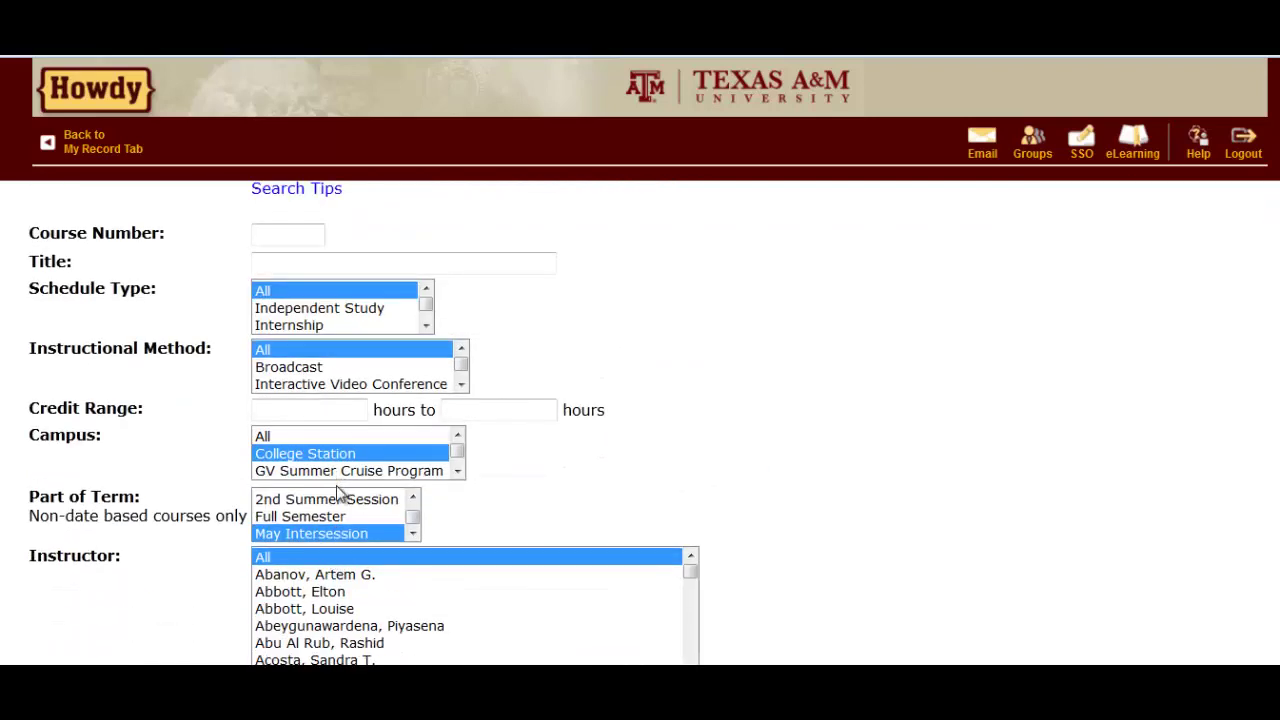
pyautogui.scroll(1, 416, 501)
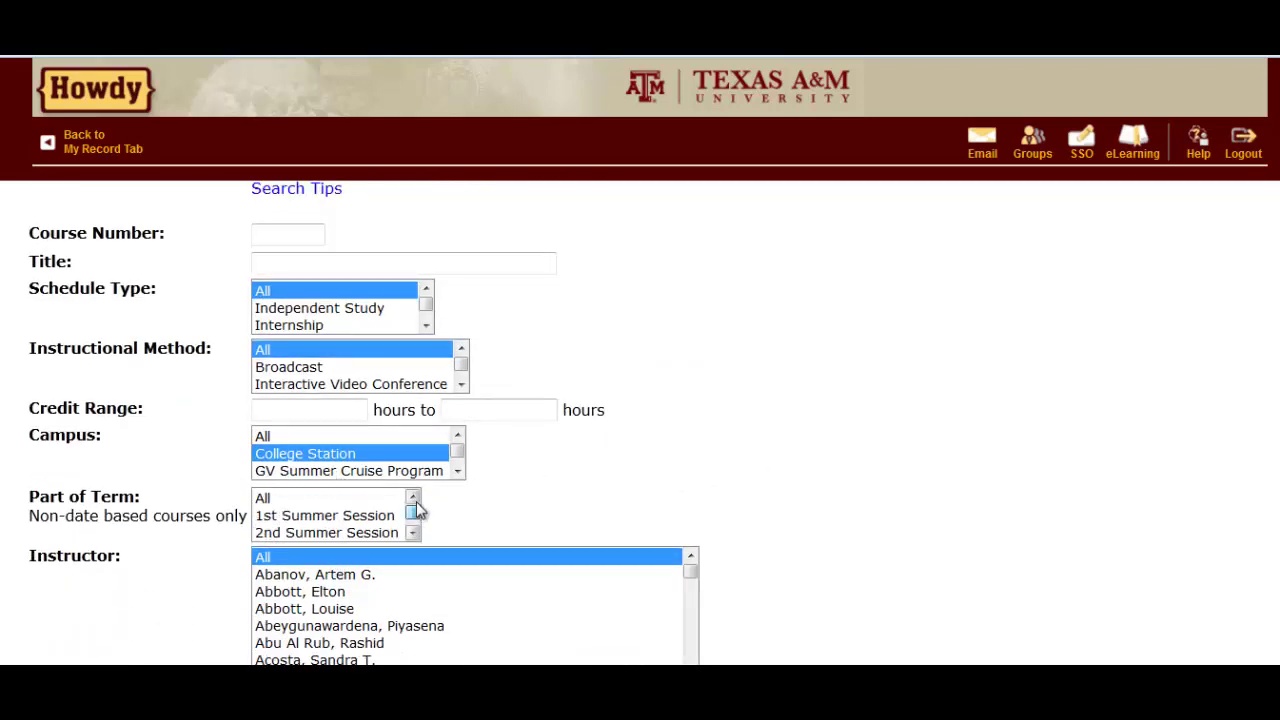
pyautogui.click(336, 499)
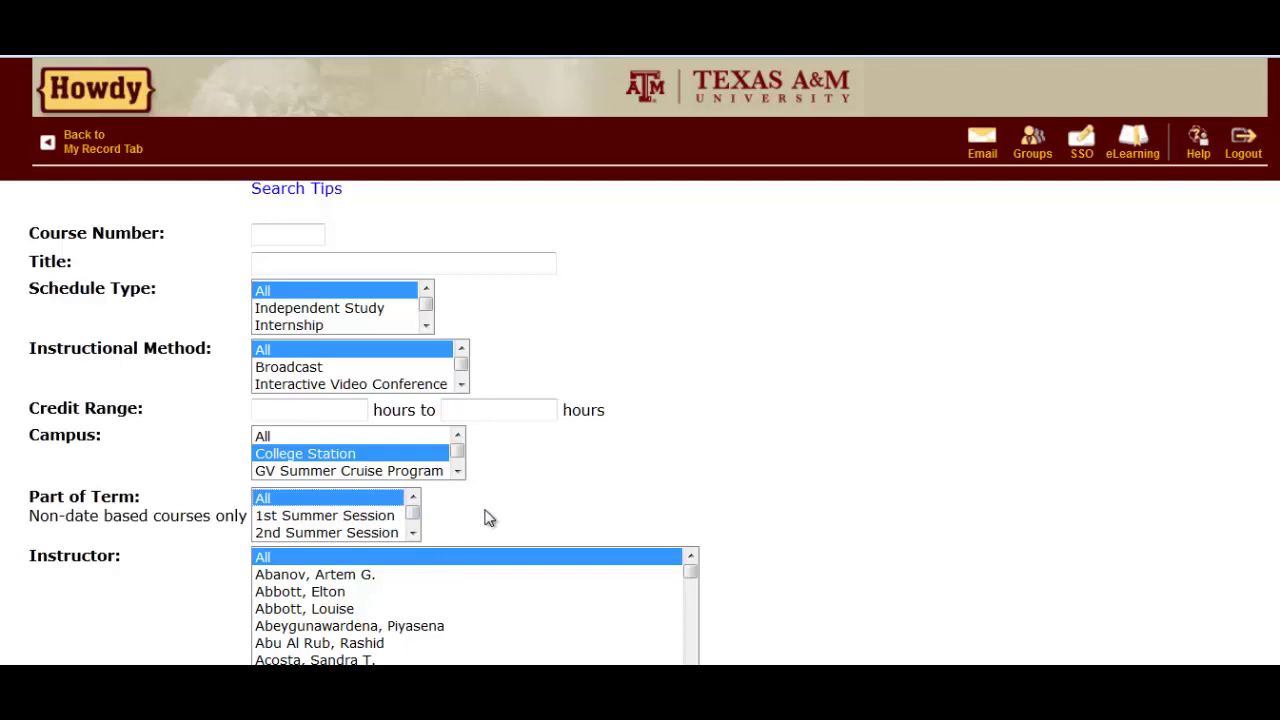
# Filter by Univ Req-Humanities (UHUM) and Univ Req-Int'l&Cult Div (UICD) attributes and search sections
pyautogui.scroll(-3, 497, 509)
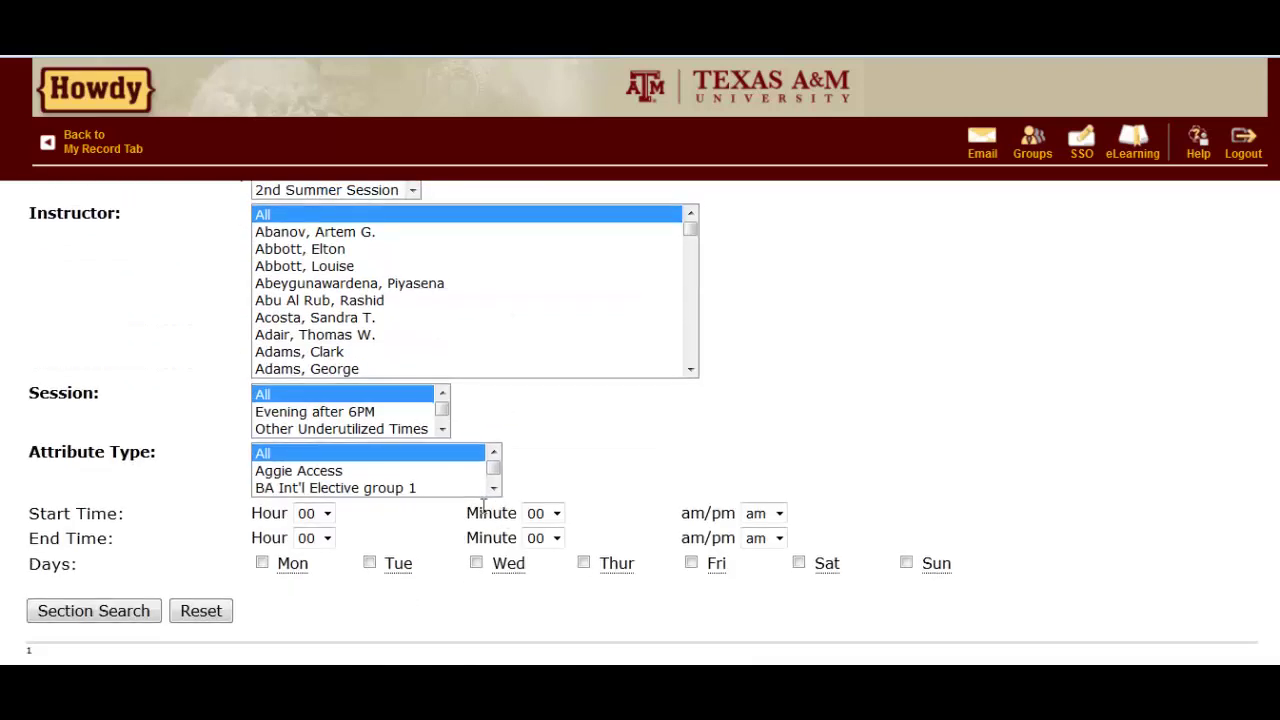
pyautogui.scroll(-1, 493, 494)
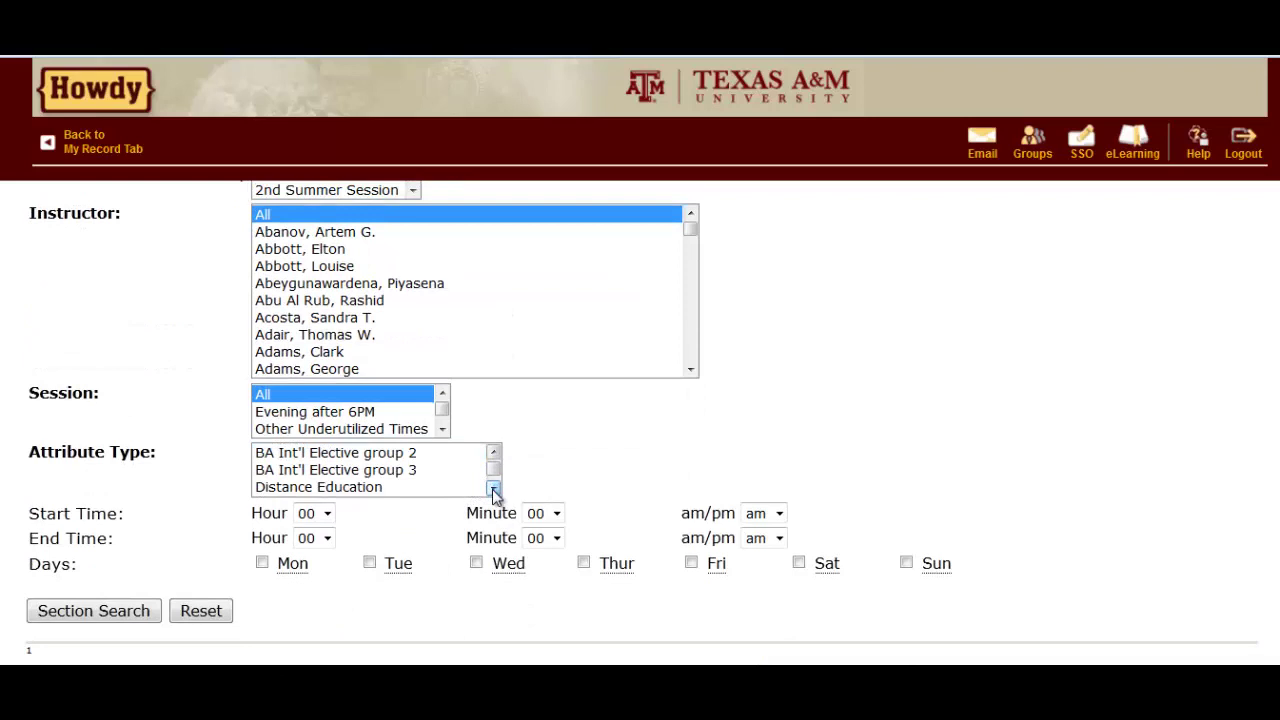
pyautogui.scroll(-3, 493, 492)
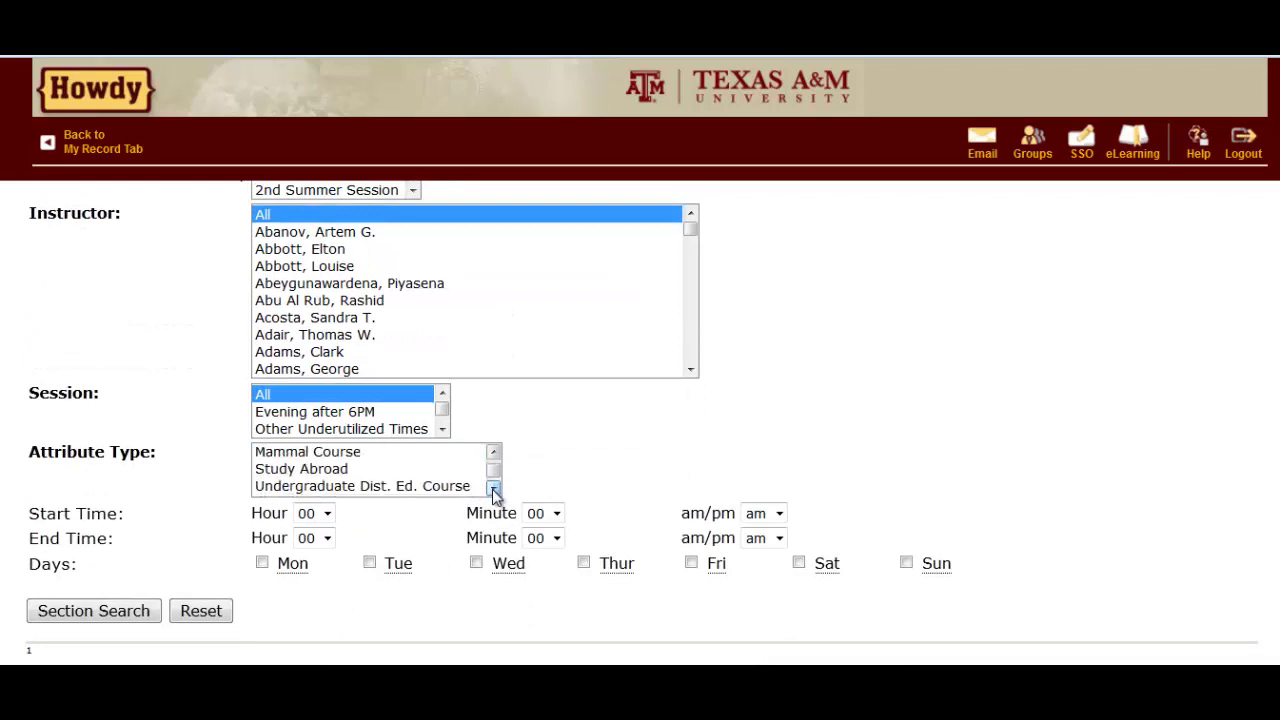
pyautogui.scroll(-2, 492, 489)
pyautogui.click(346, 470)
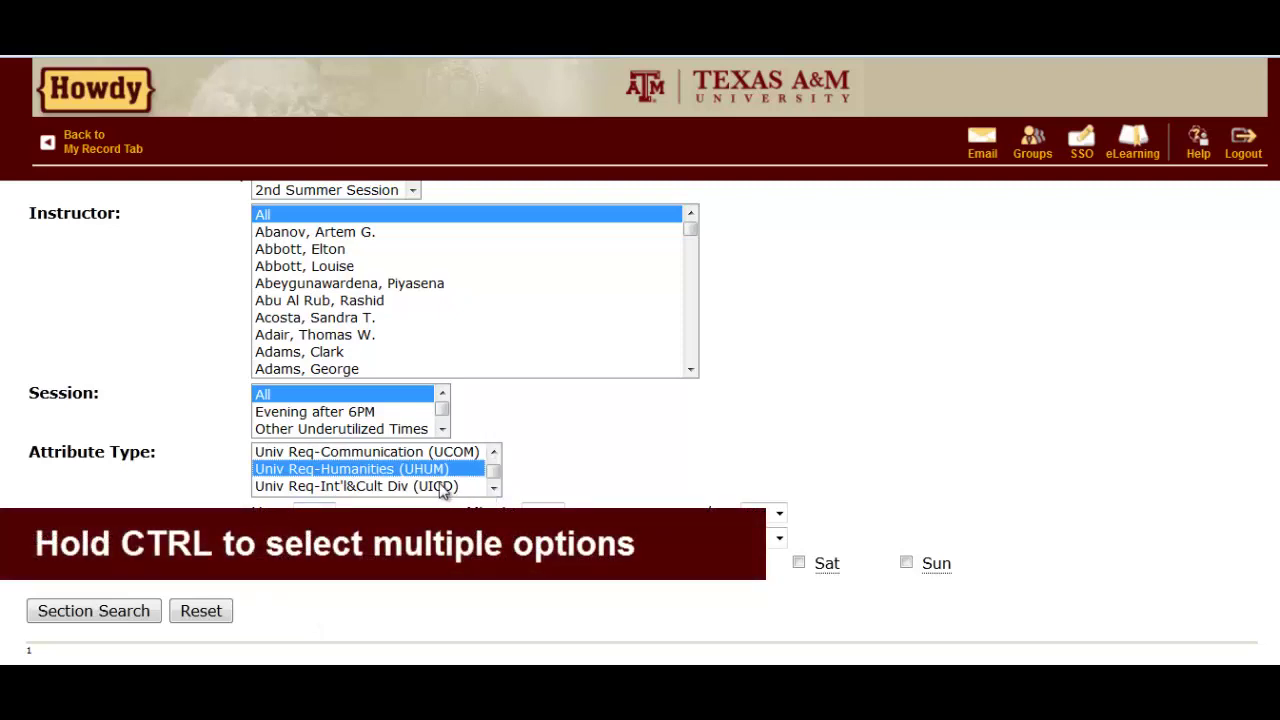
pyautogui.keyDown('ctrl'); pyautogui.click(388, 487); pyautogui.keyUp('ctrl')
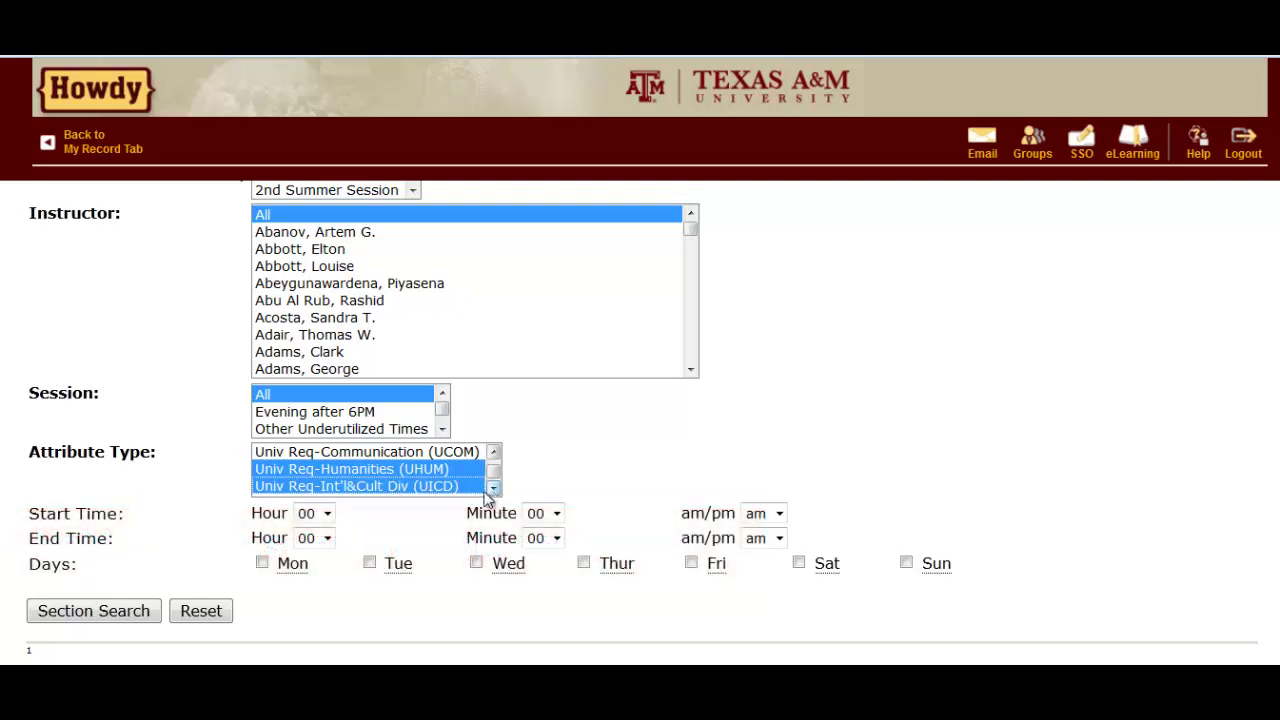
pyautogui.click(115, 616)
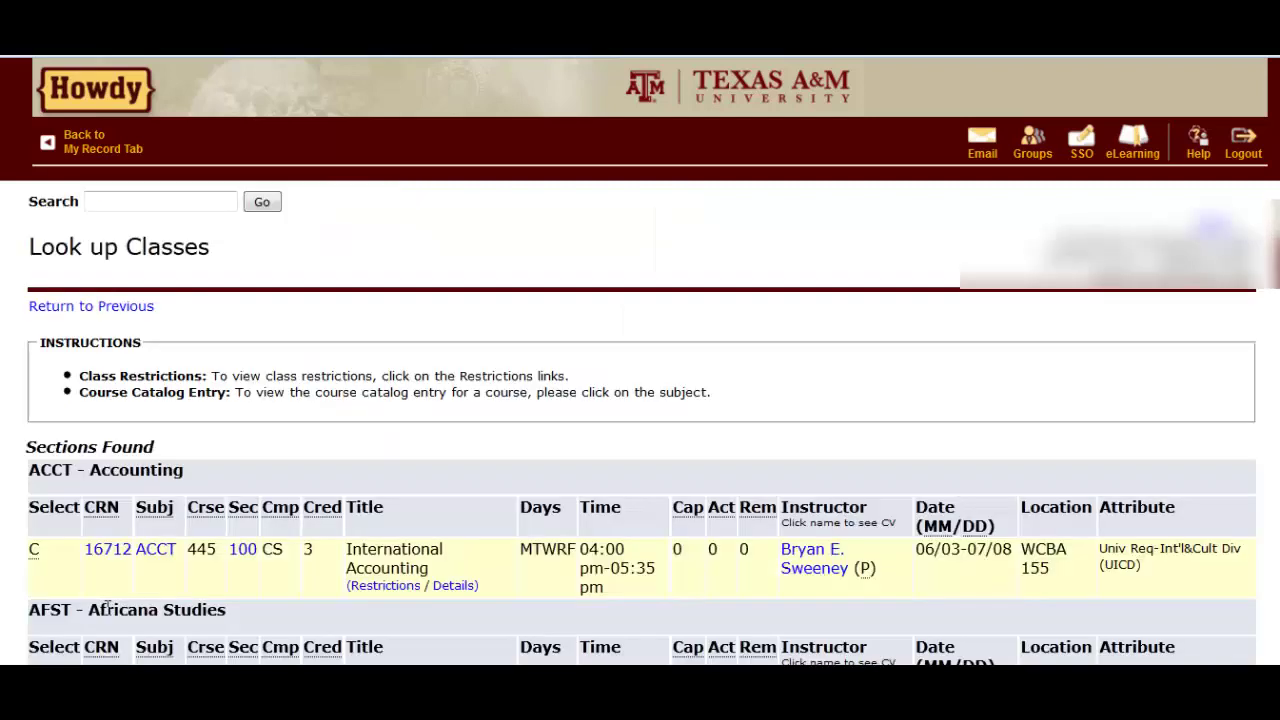
# Scroll down the results to the ANTH and ARAB sections, including ANTH 205
pyautogui.scroll(-4, 460, 456)
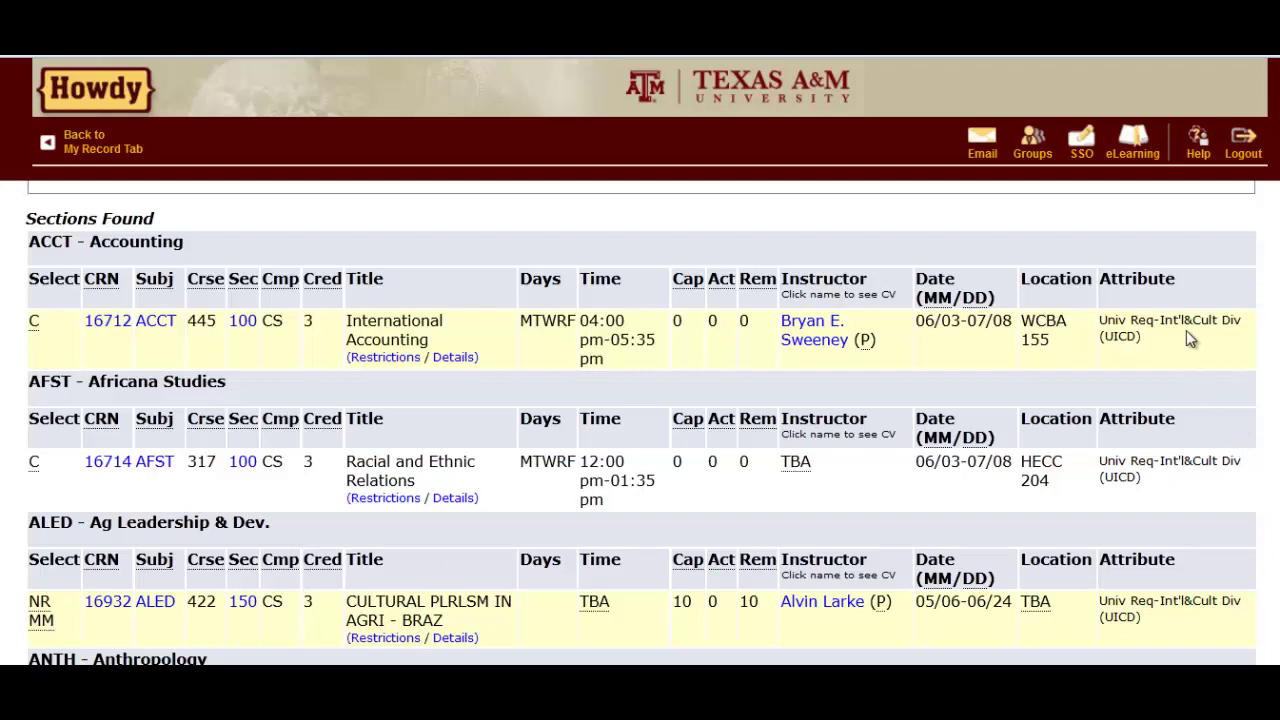
pyautogui.scroll(-3, 1190, 362)
pyautogui.scroll(-3, 1191, 370)
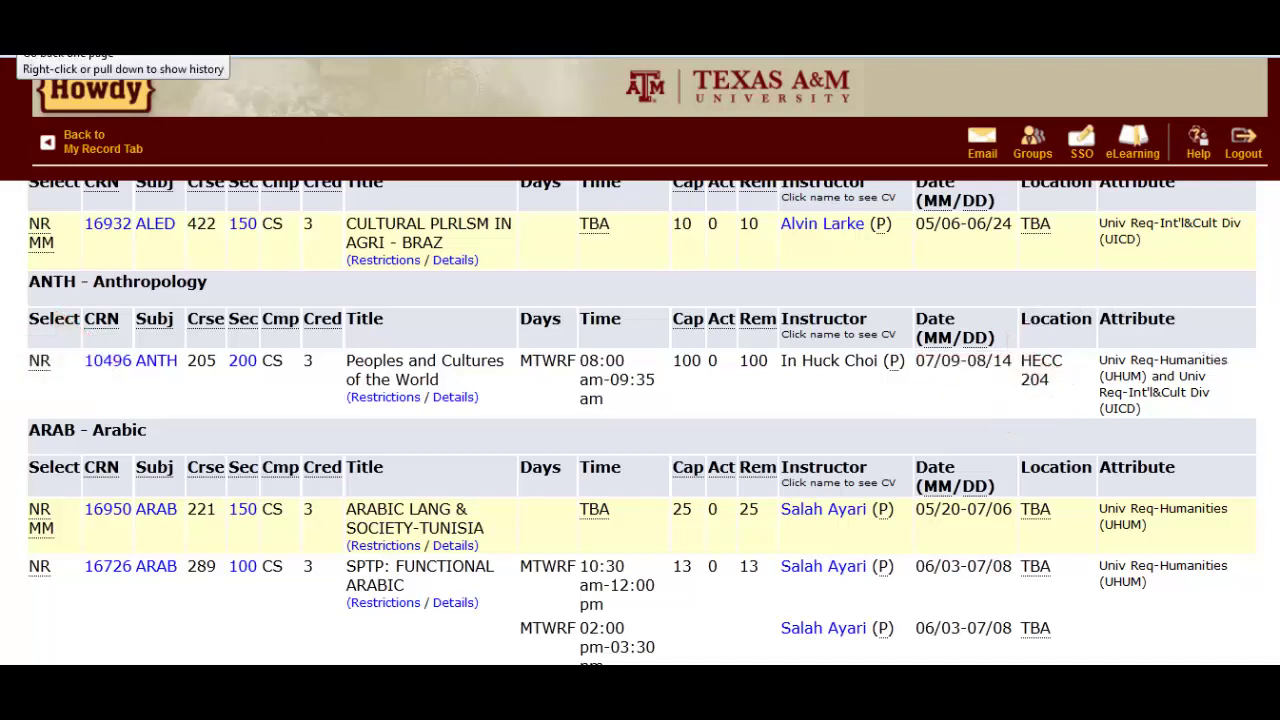
# Go back to term selection and submit Fall 2013 - College Station
pyautogui.hotkey('alt', 'Left')
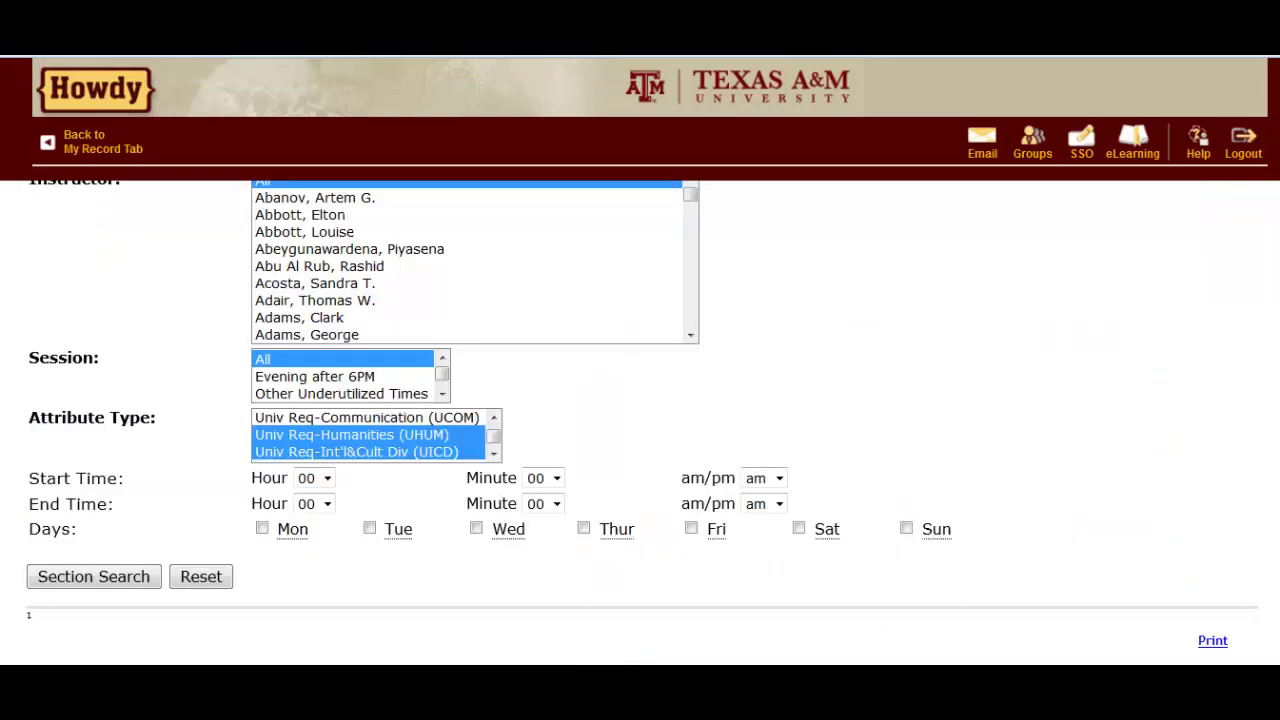
pyautogui.hotkey('alt', 'Left')
pyautogui.hotkey('alt', 'Left')
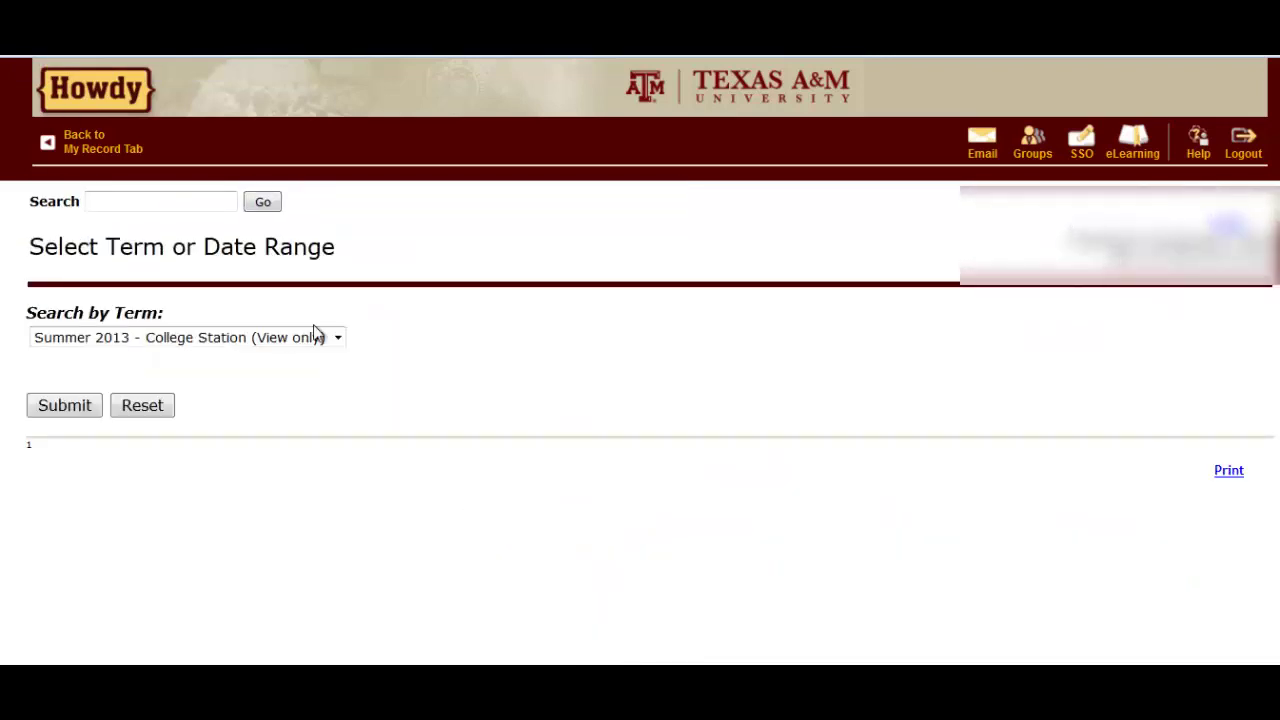
pyautogui.click(339, 343)
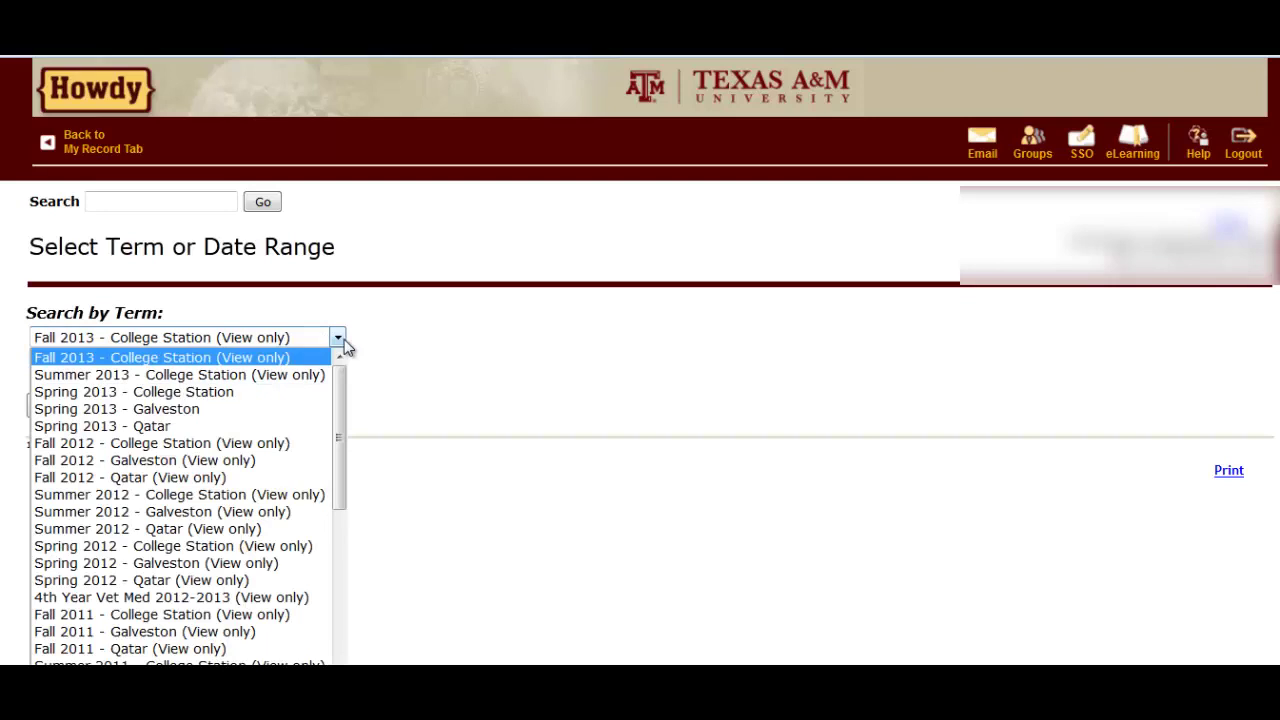
pyautogui.click(292, 360)
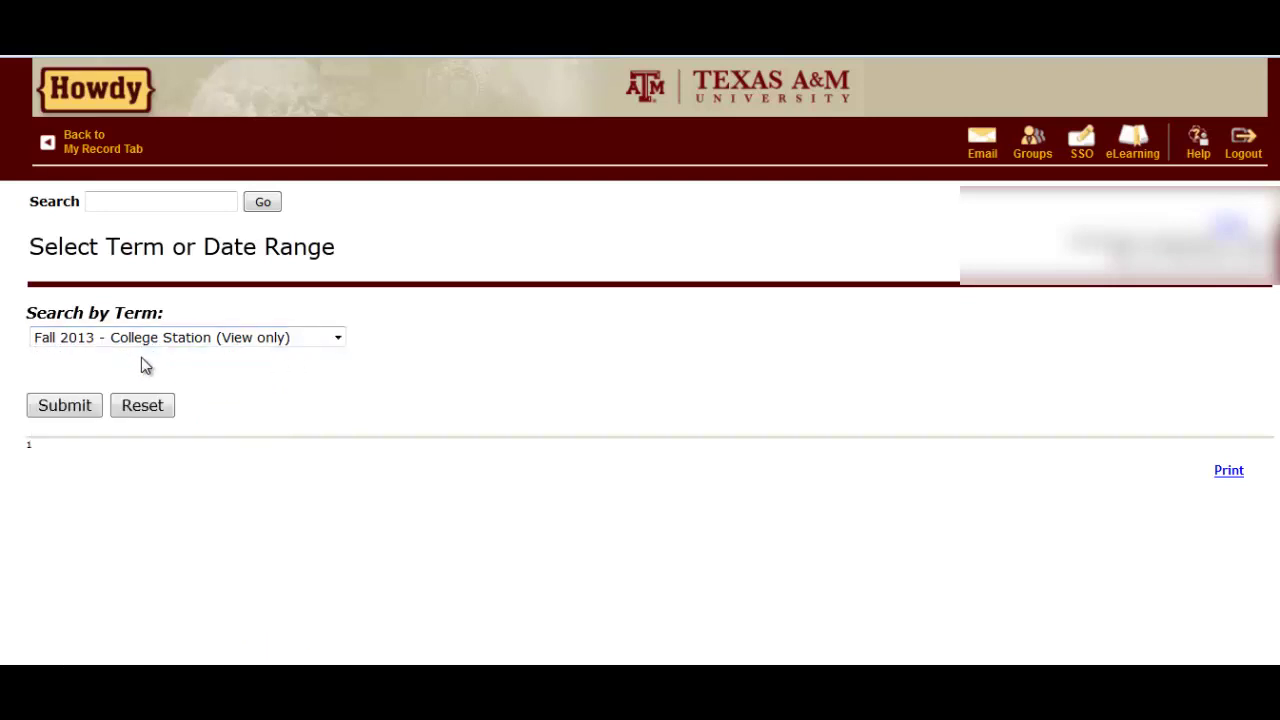
pyautogui.click(56, 406)
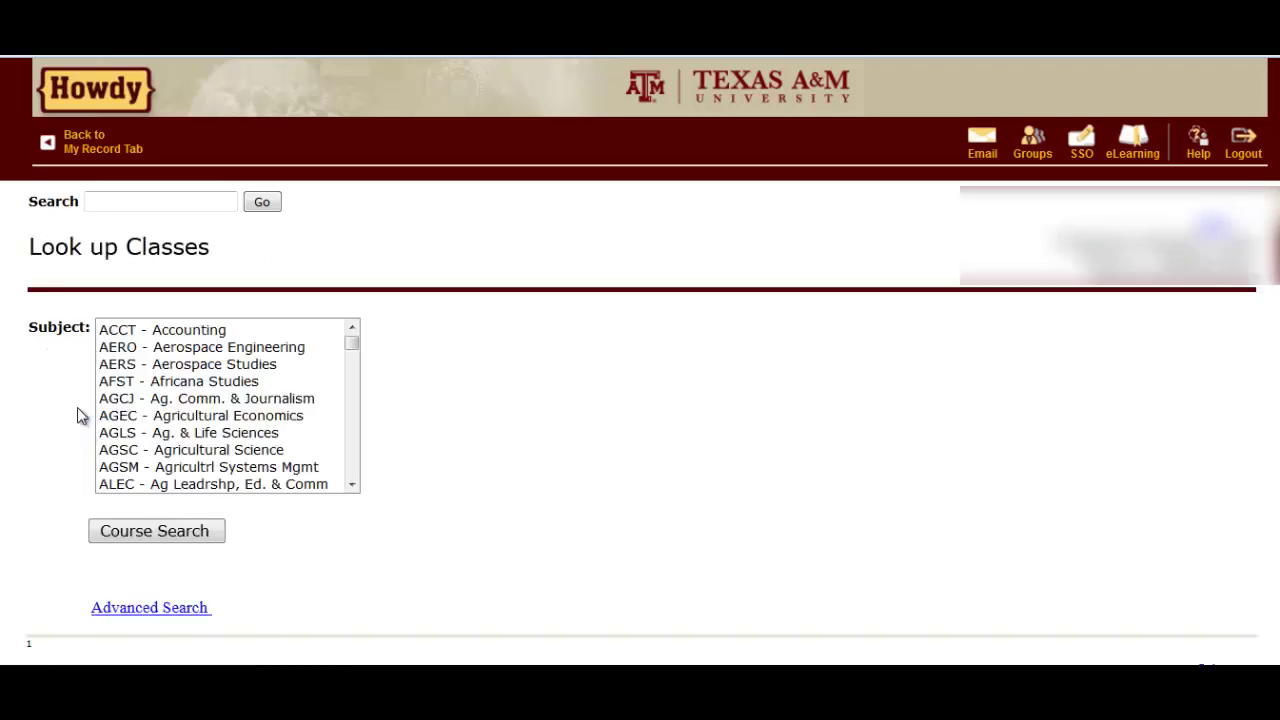
# In Advanced Search, select all subjects ACCT through ZOOL, limit to Web Based, and search sections
pyautogui.click(127, 612)
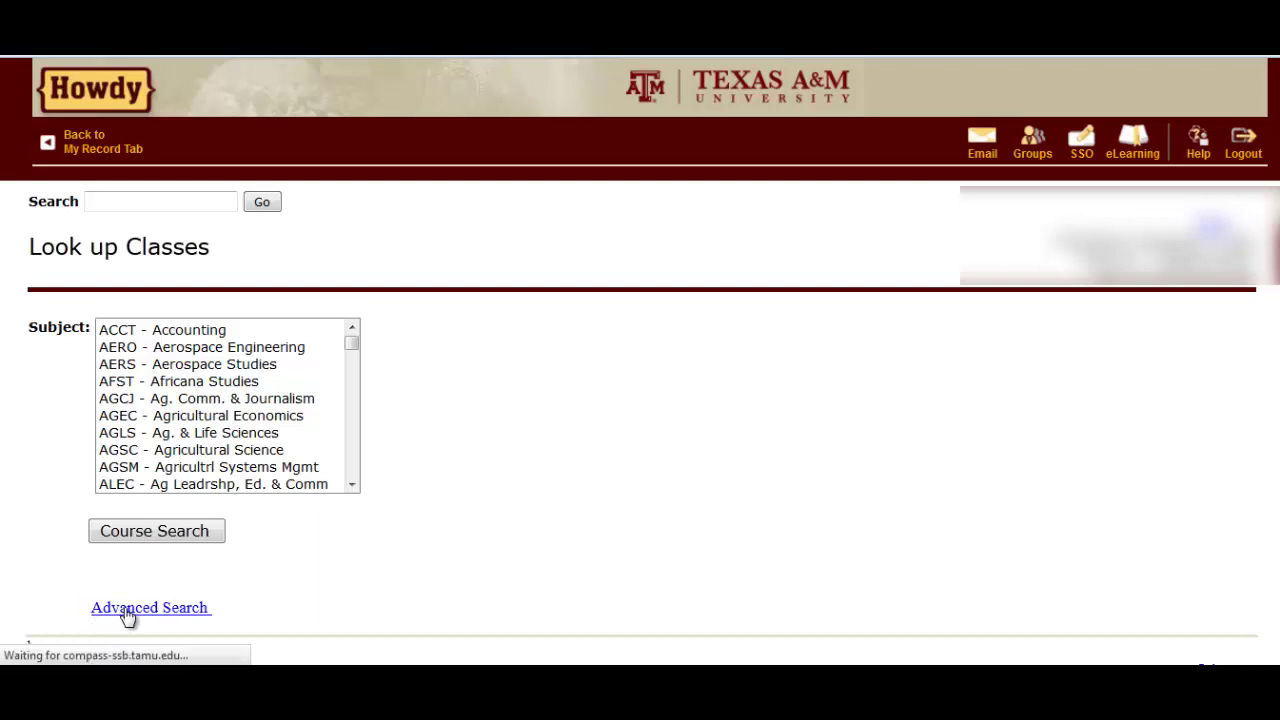
pyautogui.click(228, 332)
pyautogui.hotkey('ctrl', 'shift', 'End')
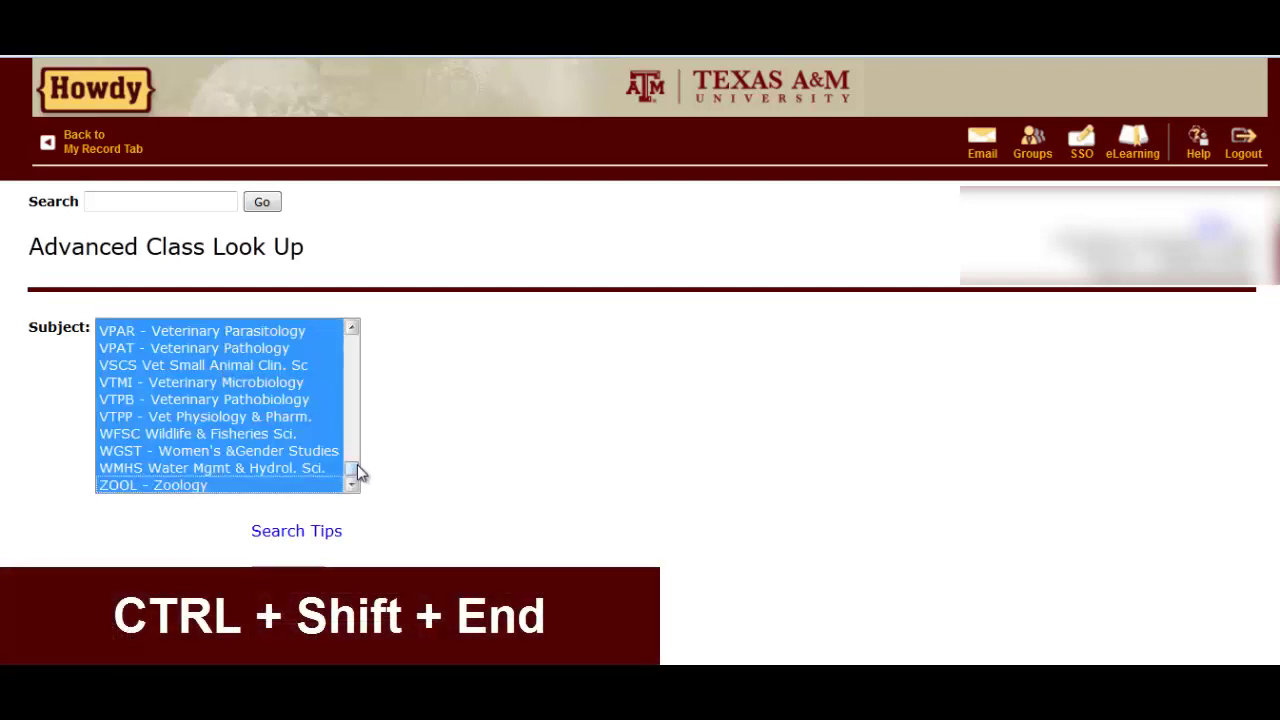
pyautogui.moveTo(357, 445); pyautogui.dragTo(352, 335)
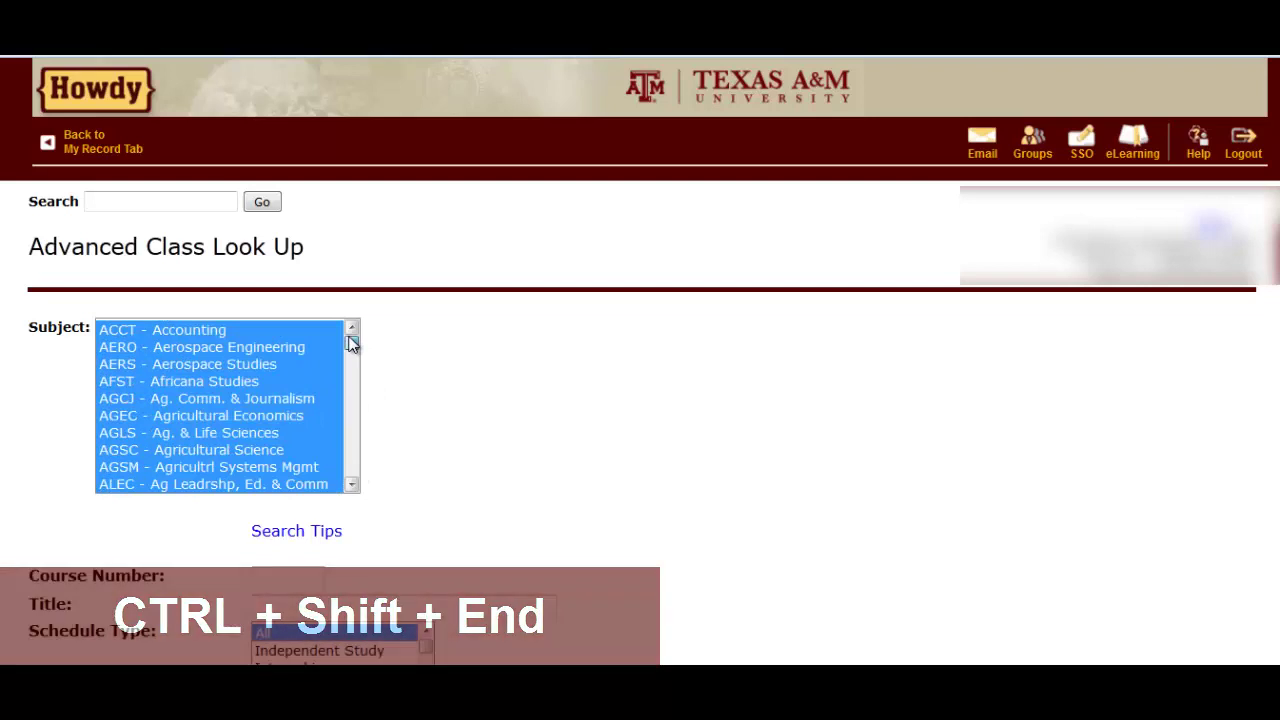
pyautogui.scroll(-5, 595, 505)
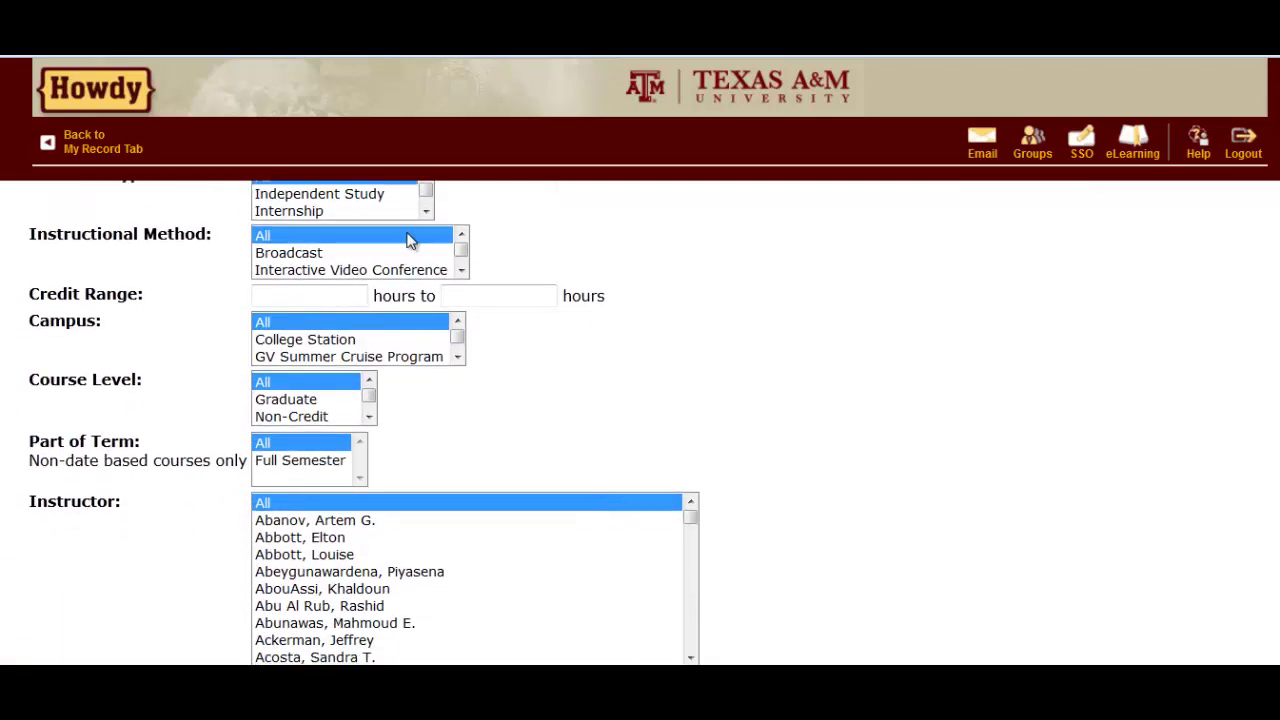
pyautogui.scroll(-3, 465, 259)
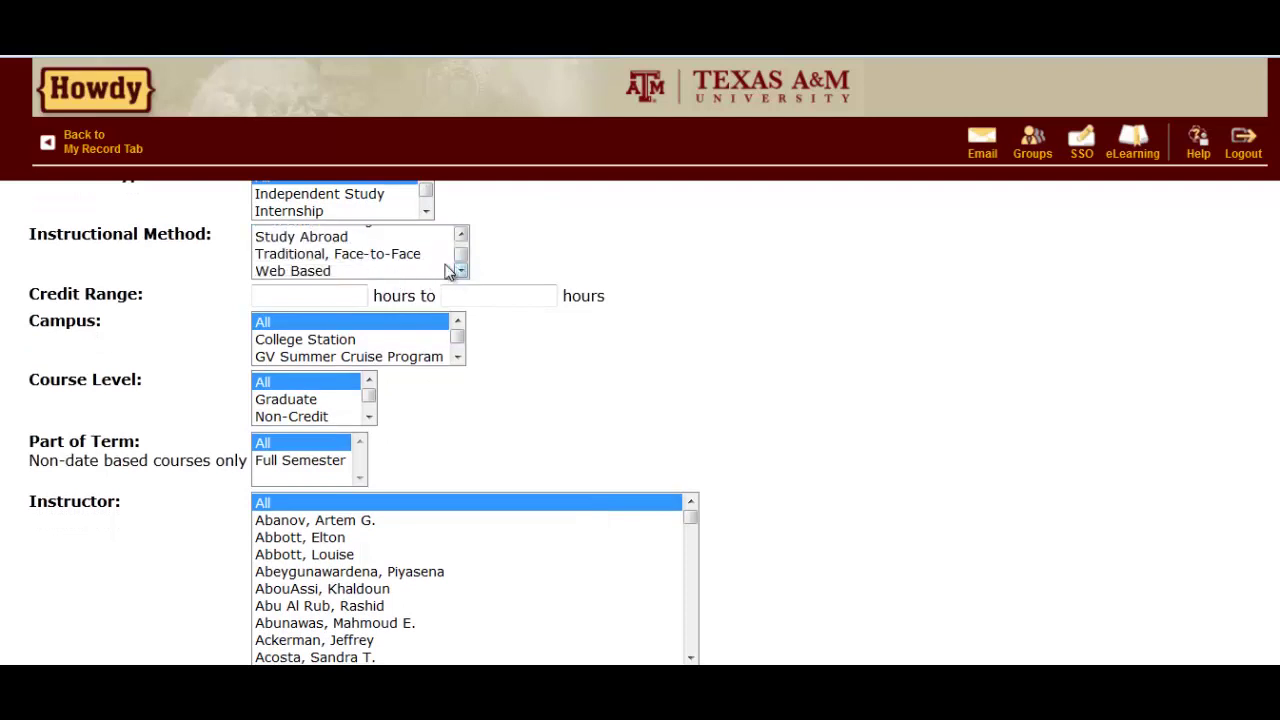
pyautogui.click(321, 276)
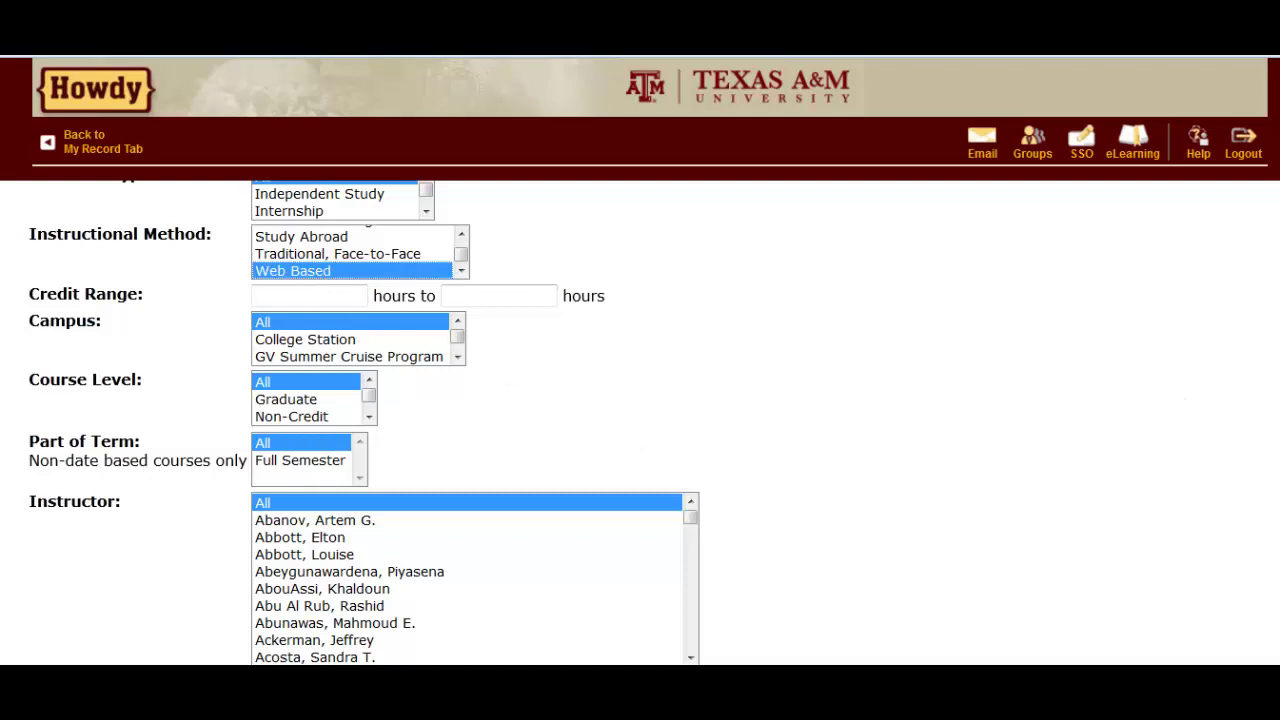
pyautogui.scroll(-3, 480, 420)
pyautogui.click(102, 596)
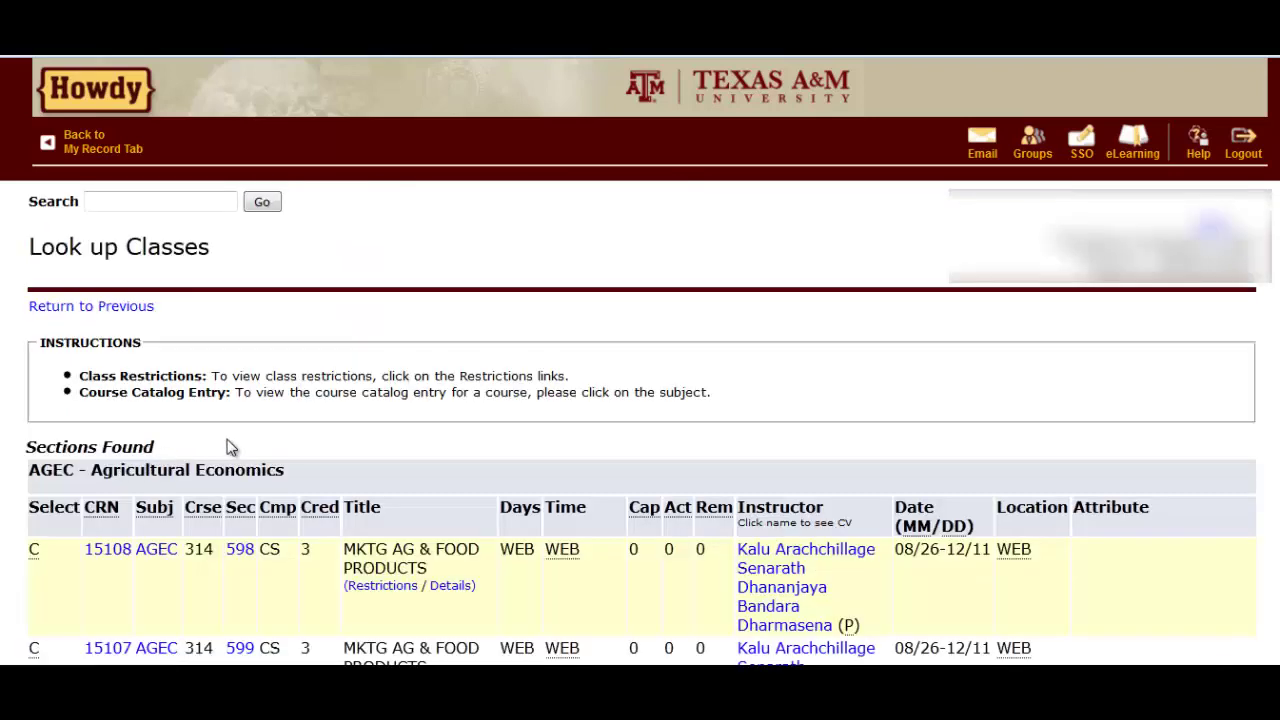
# Scroll through the web-based AGEC sections, including the Distance Education section
pyautogui.scroll(-4, 230, 447)
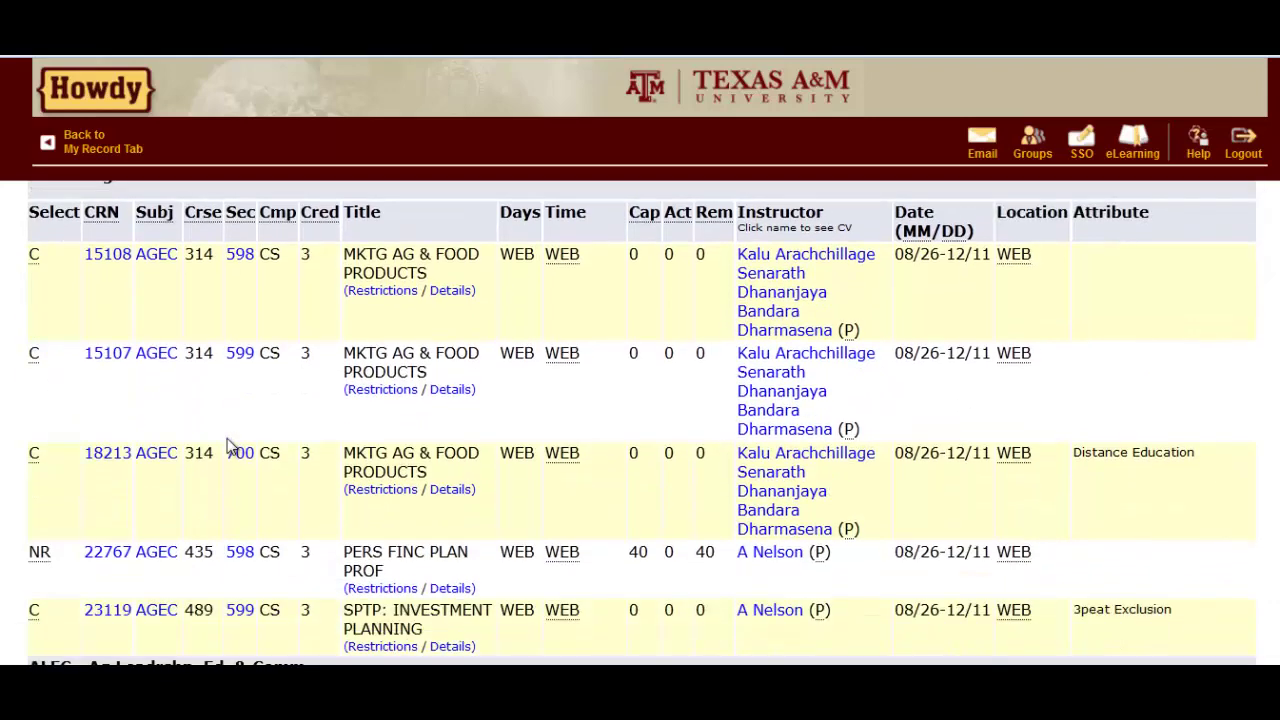
pyautogui.scroll(3, 227, 447)
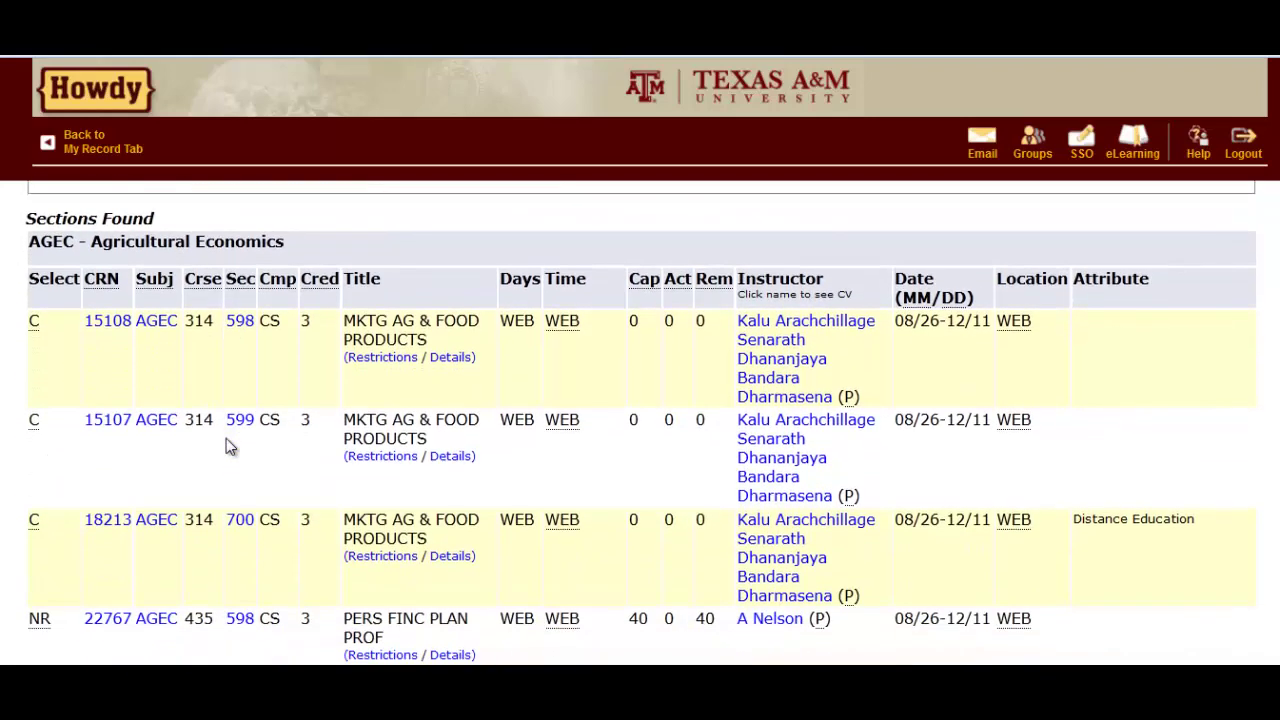
pyautogui.scroll(-2, 226, 440)
pyautogui.scroll(1, 226, 440)
pyautogui.scroll(1, 226, 440)
# Go back and restrict the search to subject AGEC with course number 340
pyautogui.click(20, 35)
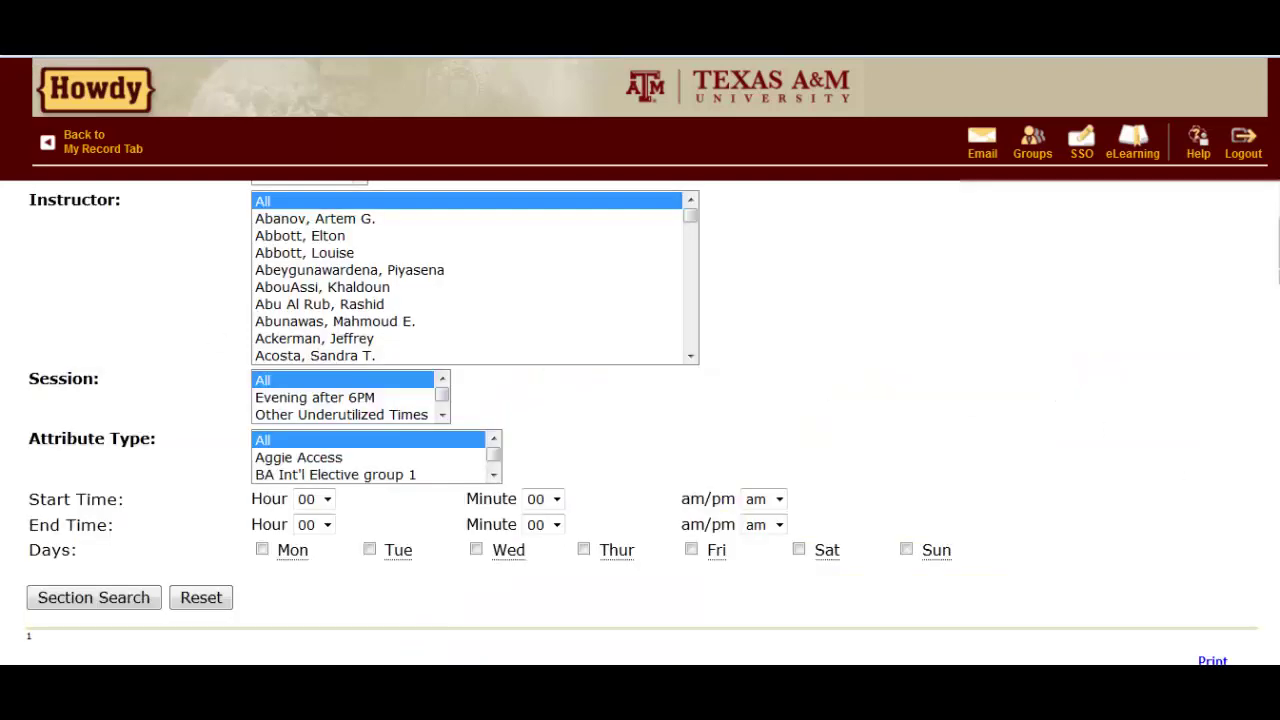
pyautogui.scroll(1, 1275, 250)
pyautogui.scroll(10, 1275, 250)
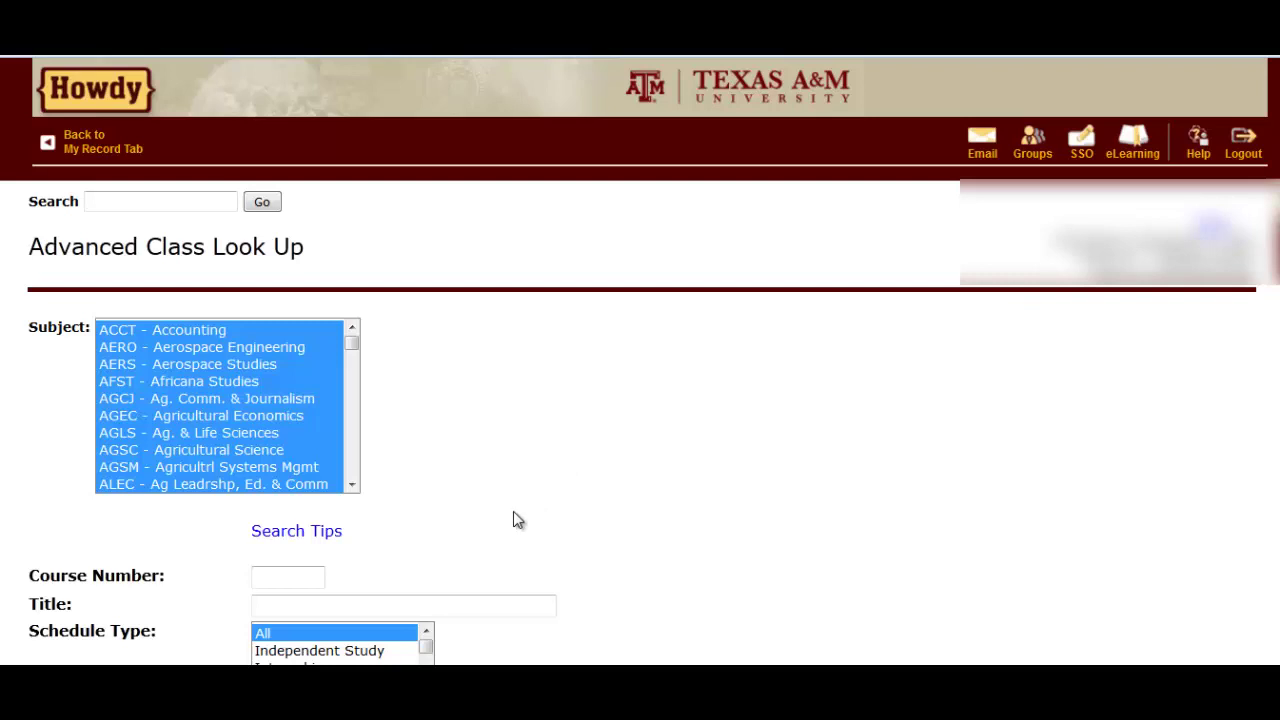
pyautogui.click(171, 414)
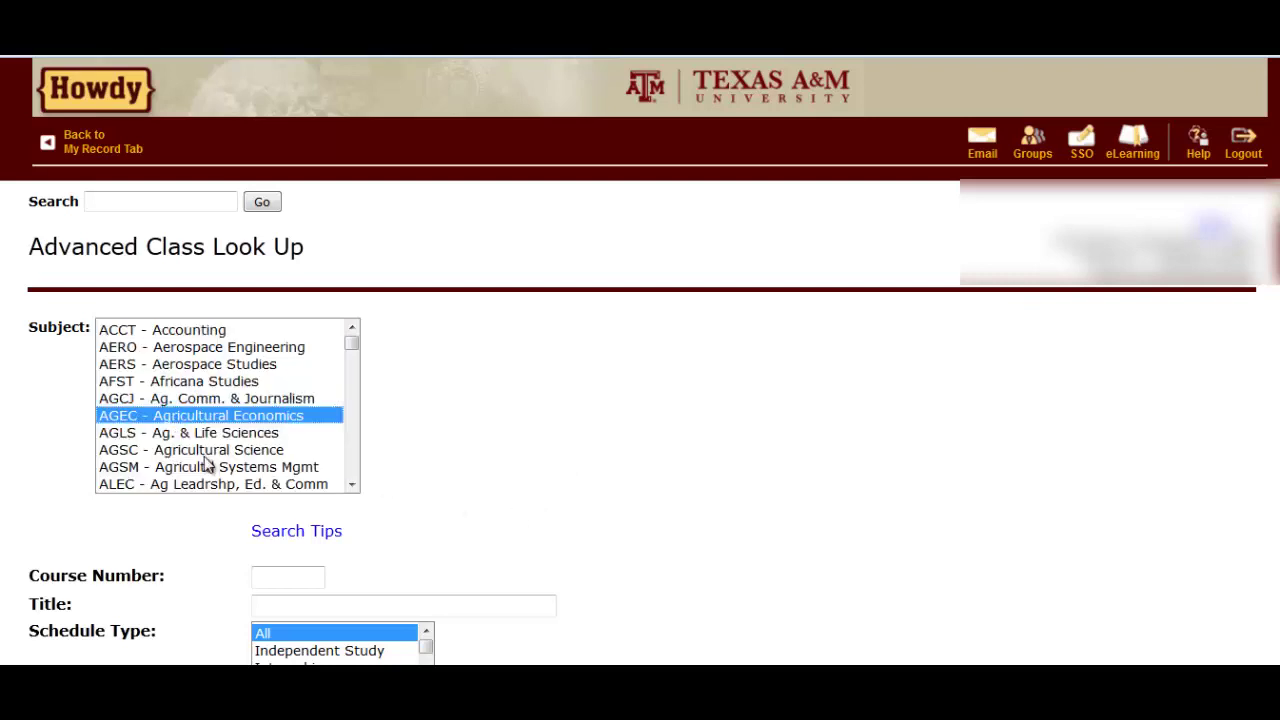
pyautogui.scroll(-1, 205, 462)
pyautogui.click(290, 580)
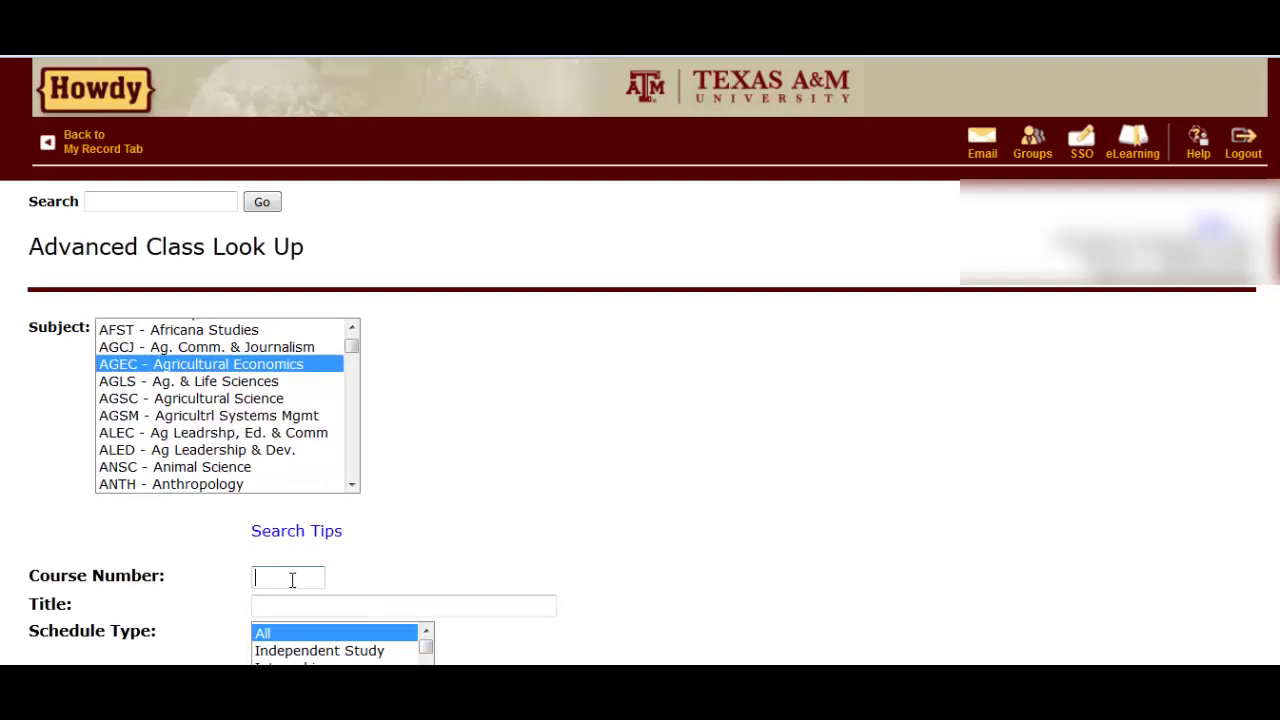
pyautogui.write('340')
# Set Instructional Method back to All and run the section search
pyautogui.scroll(-3, 577, 625)
pyautogui.scroll(-1, 578, 621)
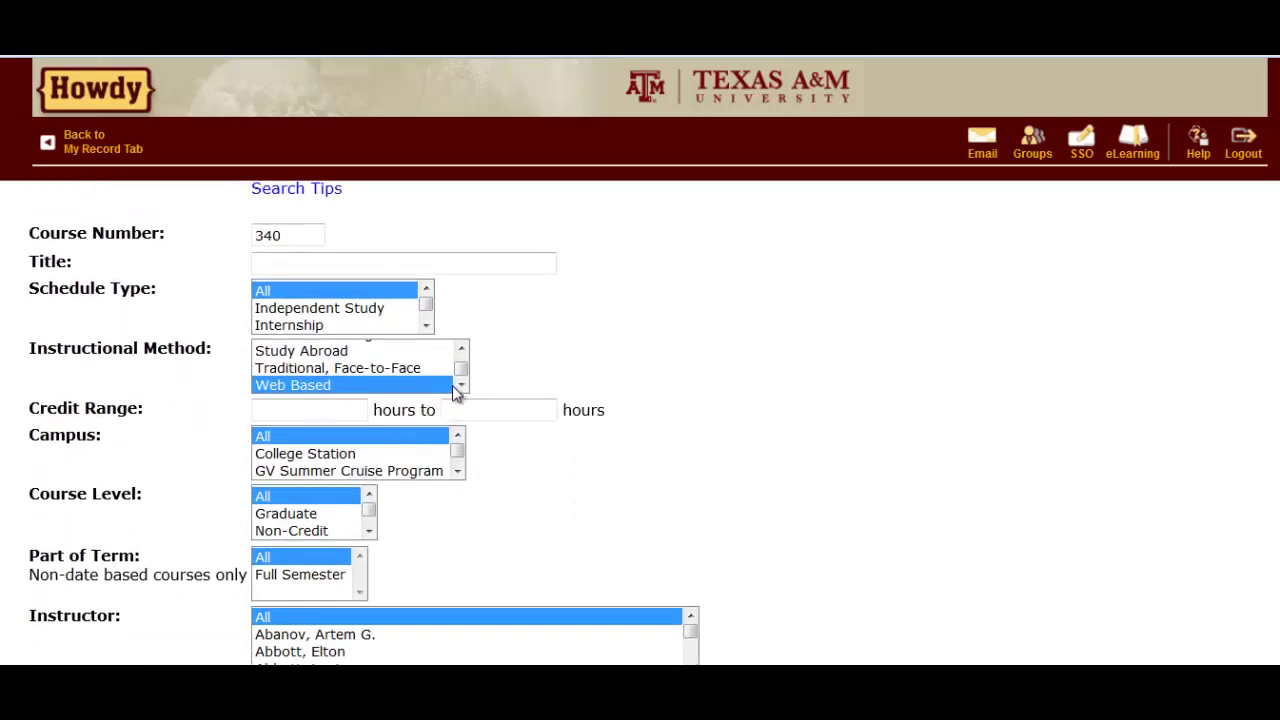
pyautogui.moveTo(460, 377); pyautogui.dragTo(425, 355)
pyautogui.click(380, 356)
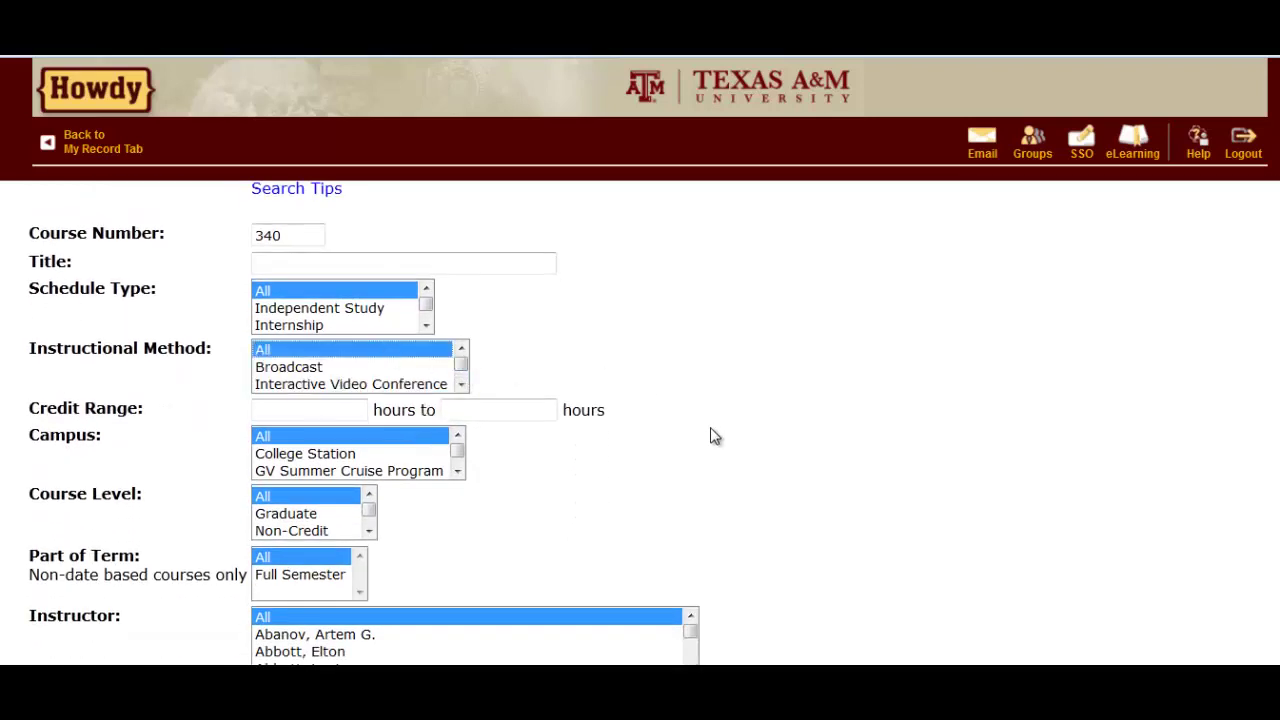
pyautogui.scroll(-1, 726, 528)
pyautogui.scroll(-4, 726, 528)
pyautogui.click(132, 584)
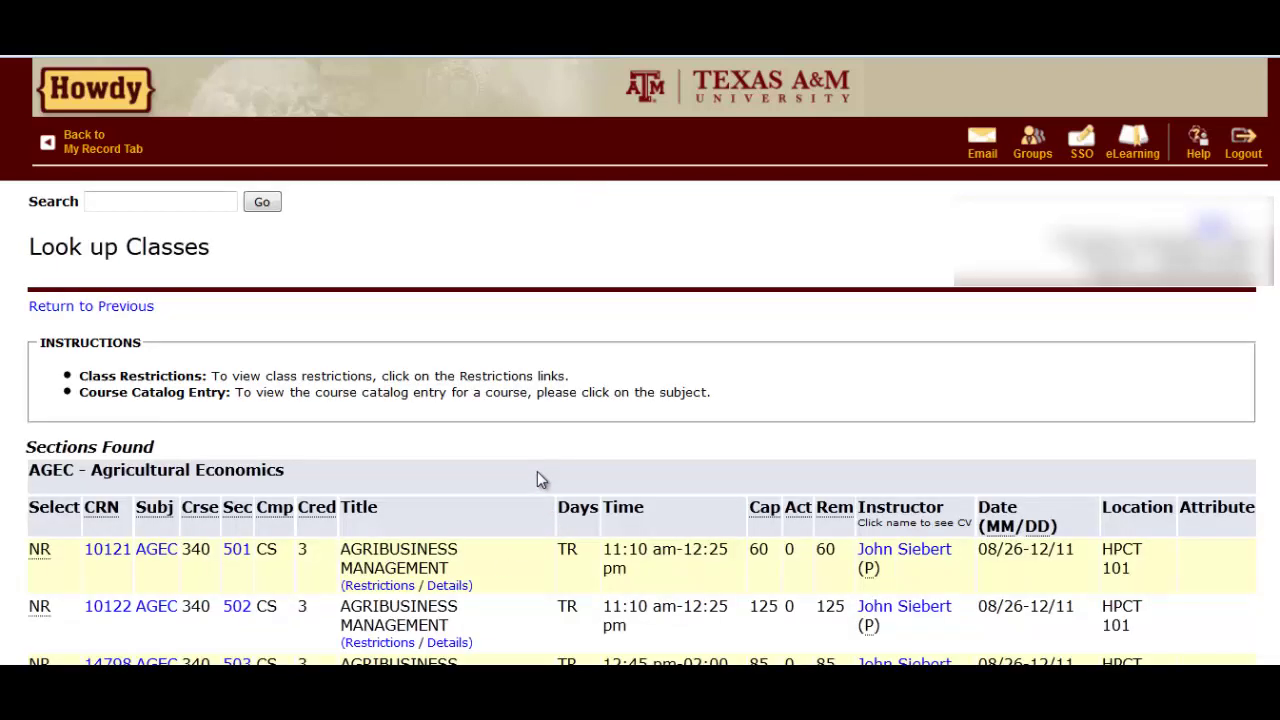
pyautogui.scroll(-1, 537, 471)
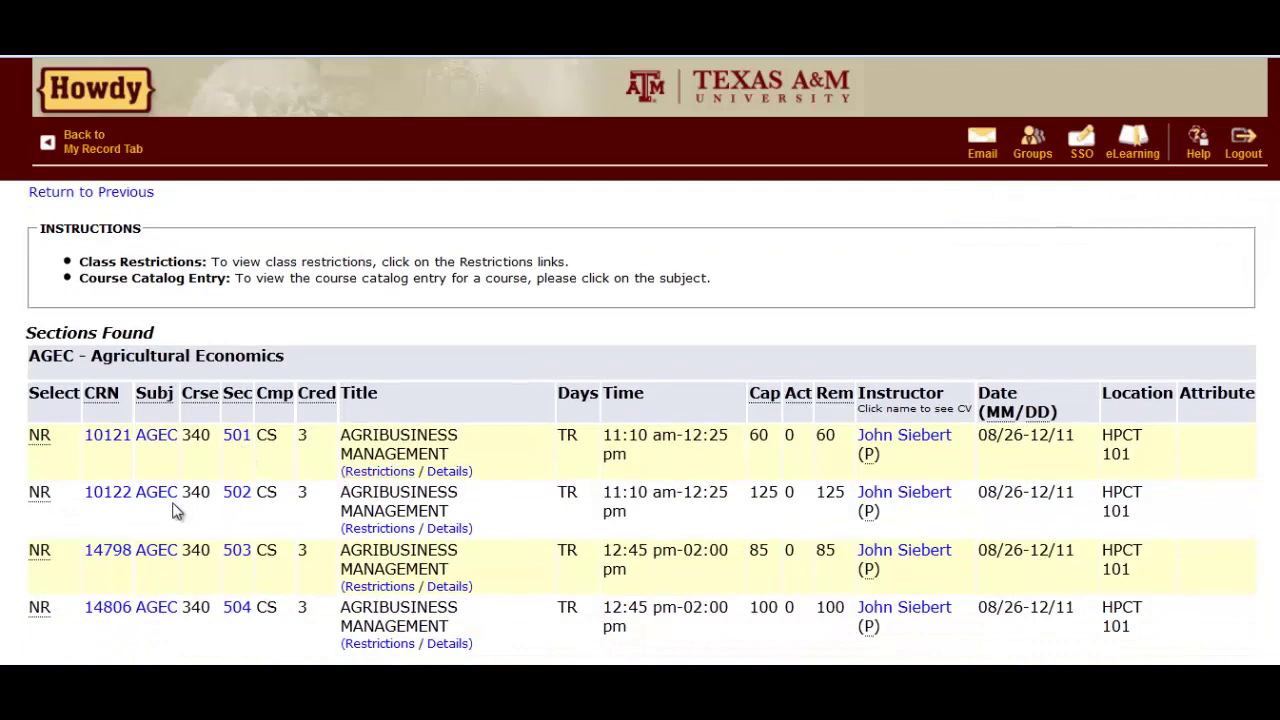
pyautogui.click(368, 476)
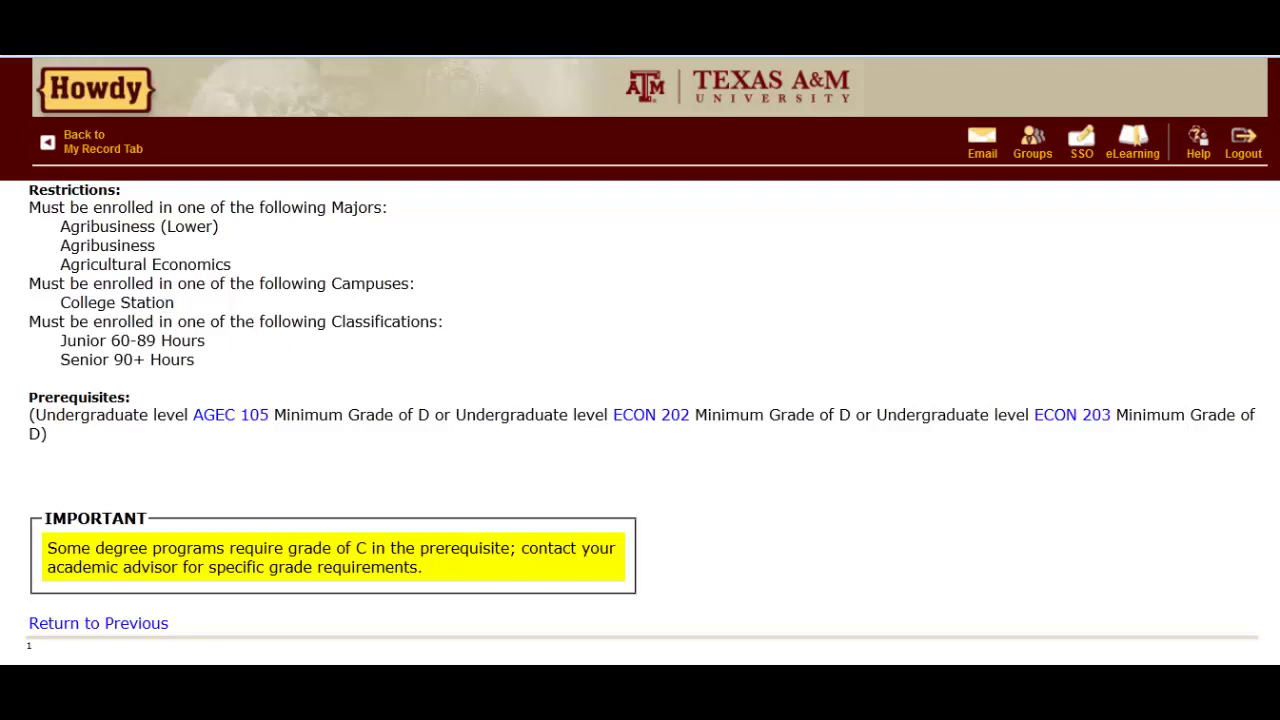
pyautogui.hotkey('alt', 'Left')
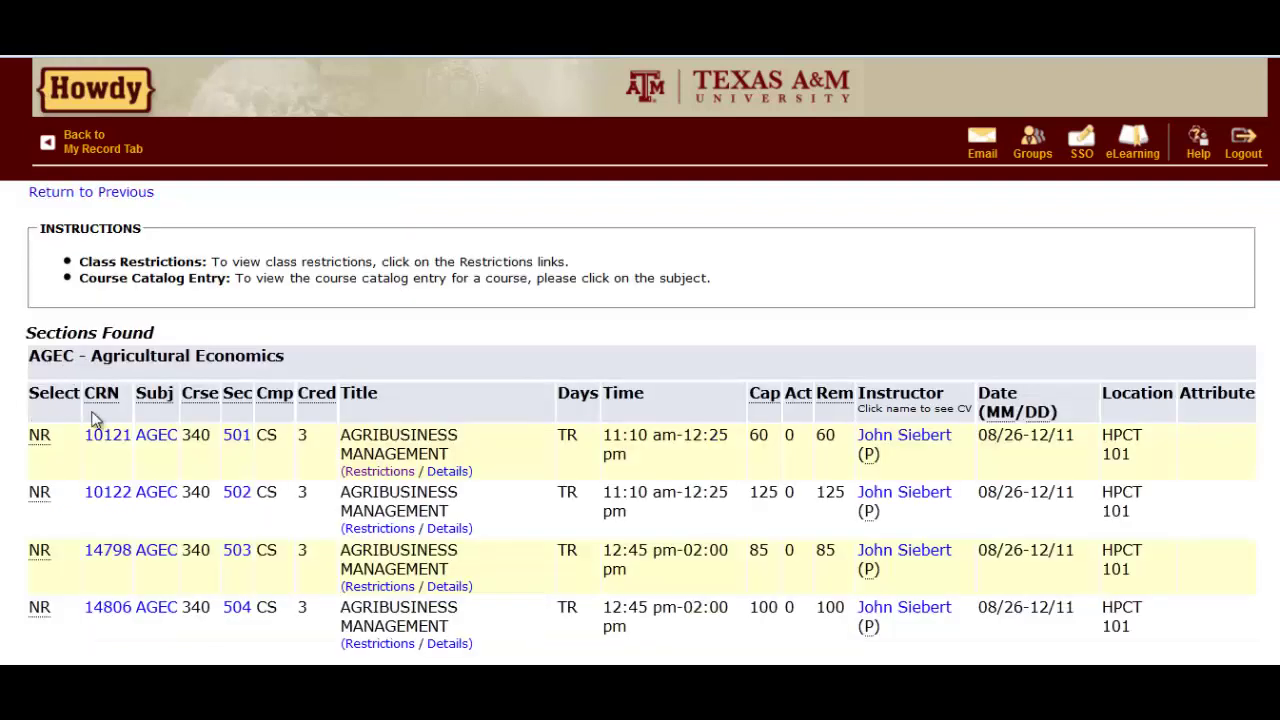
pyautogui.click(378, 530)
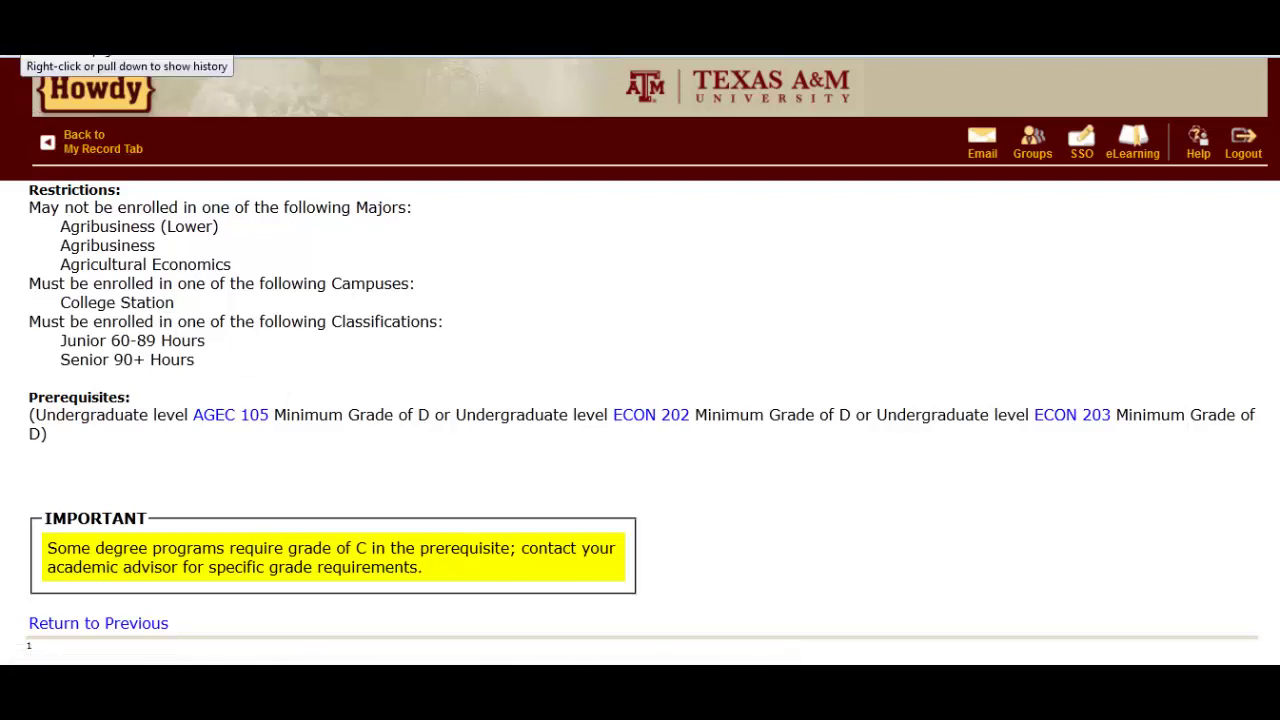
pyautogui.click(25, 40)
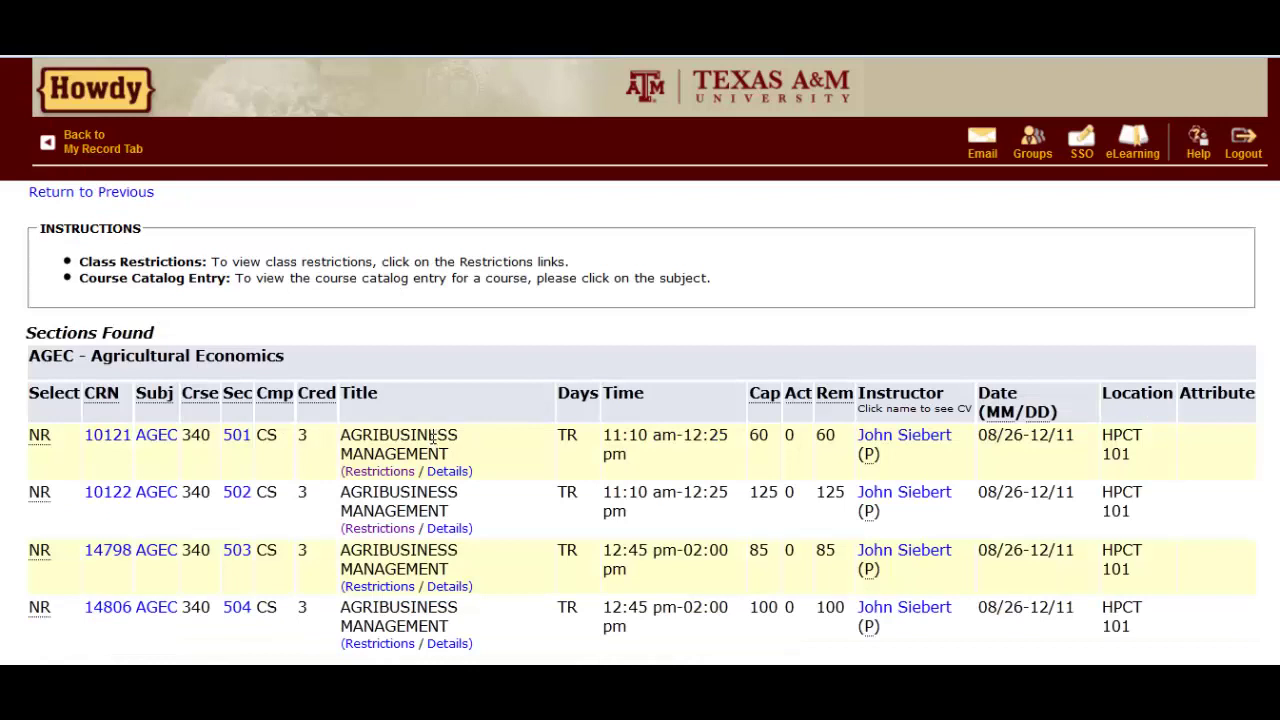